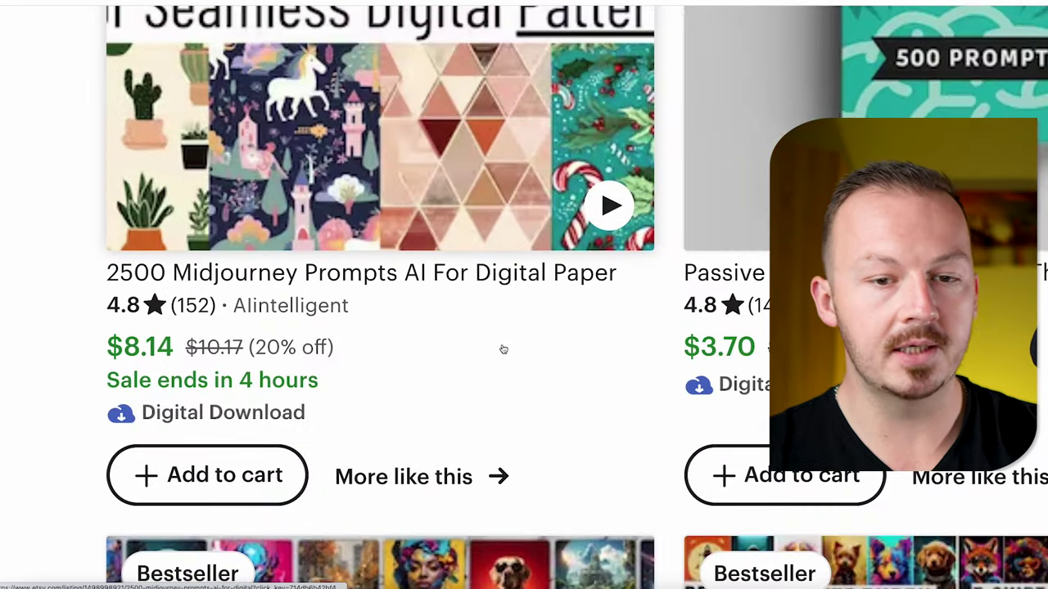
Examine the prices and review counts of the Midjourney and ChatGPT prompt listings in the Etsy search results.
ctrl+scroll(496, 347, down, 3)
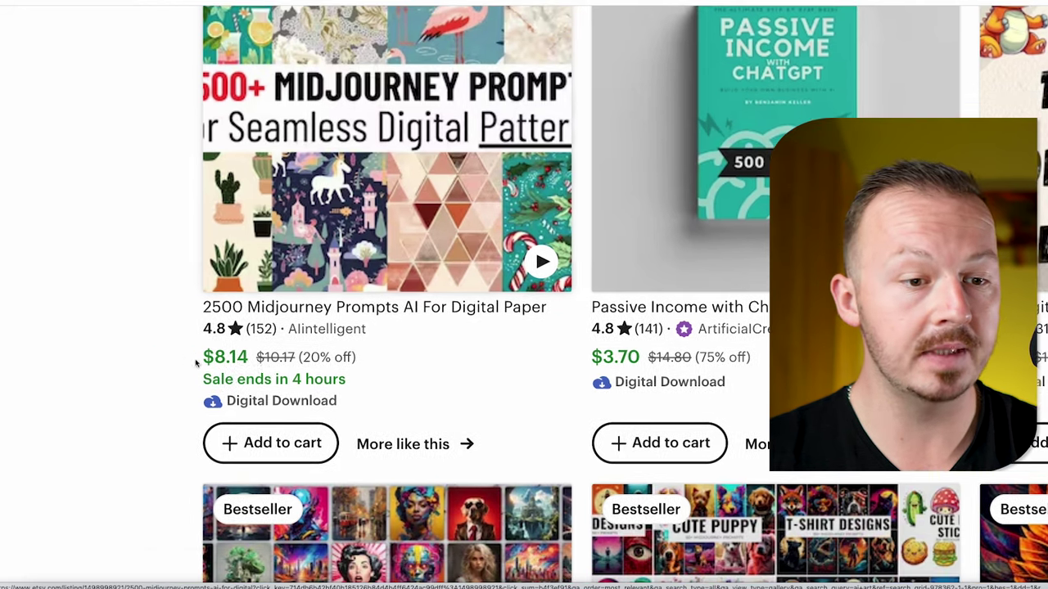
scroll(468, 364, right, 6)
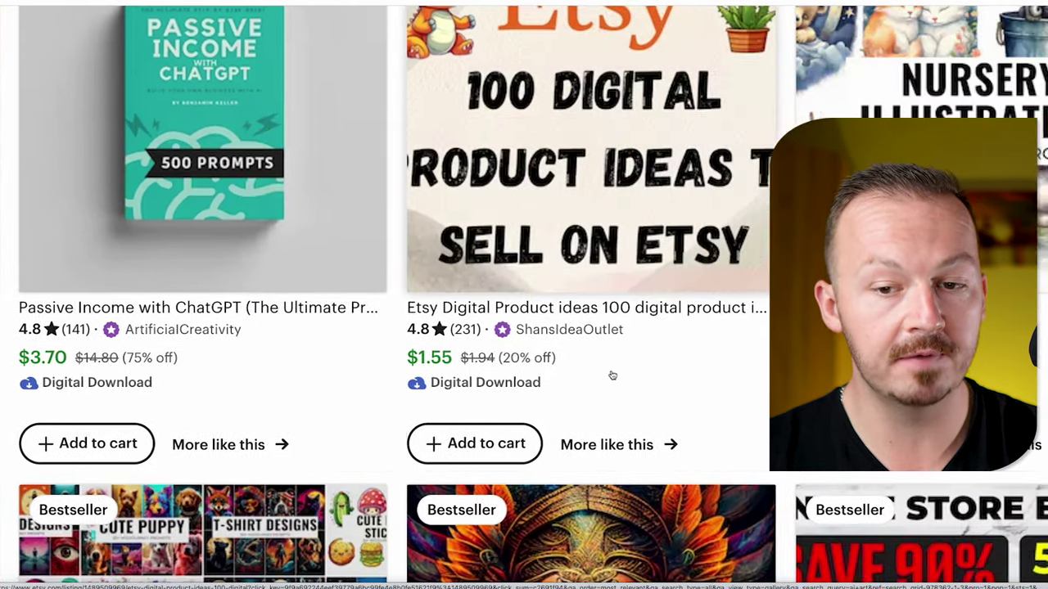
scroll(702, 360, right, 1)
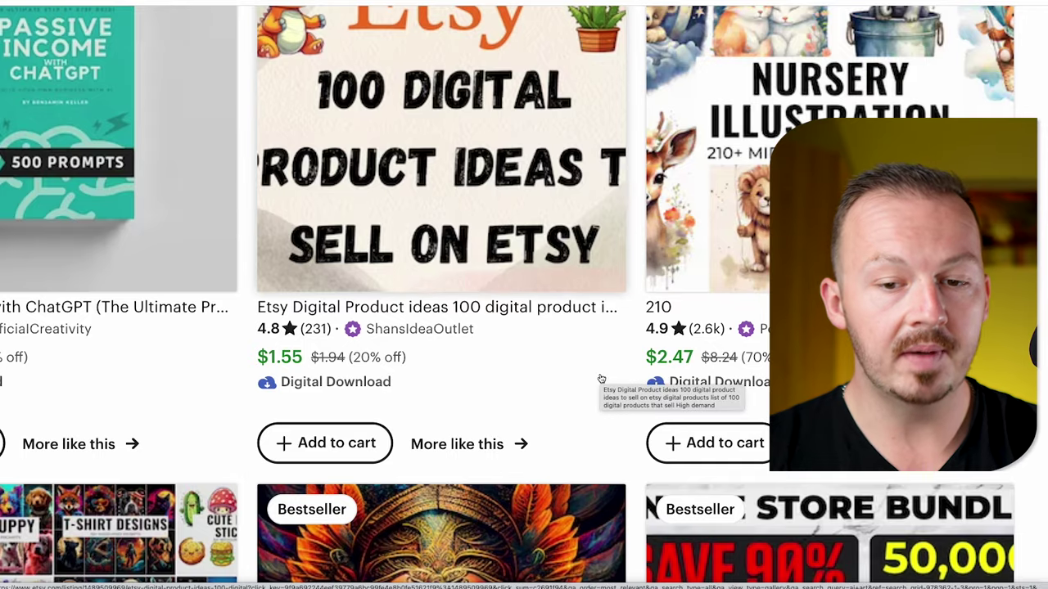
ctrl+scroll(601, 378, down, 3)
scroll(602, 383, left, 2)
scroll(622, 389, down, 4)
ctrl+scroll(667, 396, up, 4)
scroll(607, 378, right, 1)
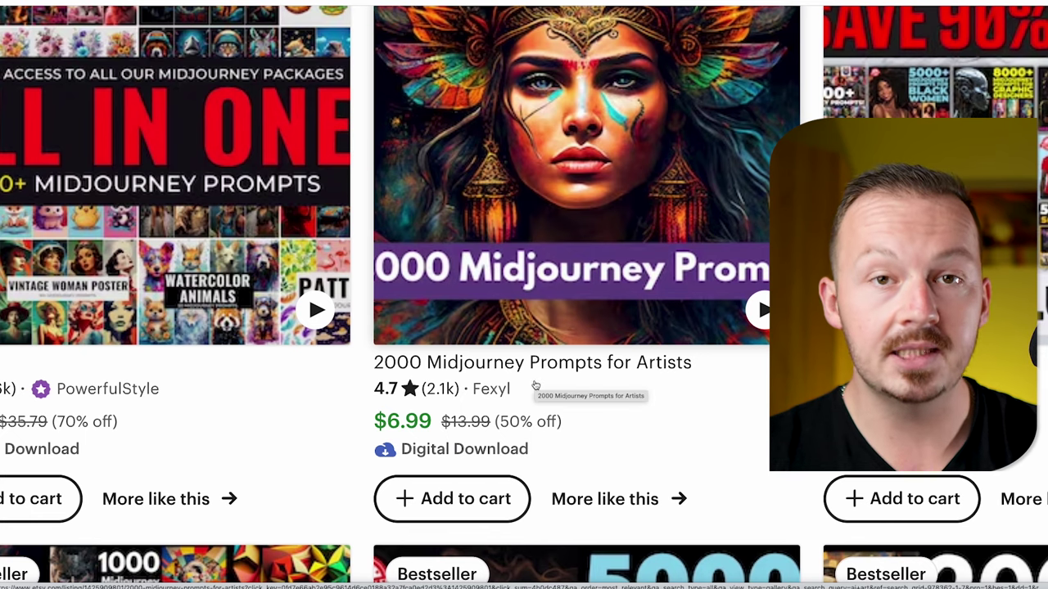
scroll(536, 385, left, 5)
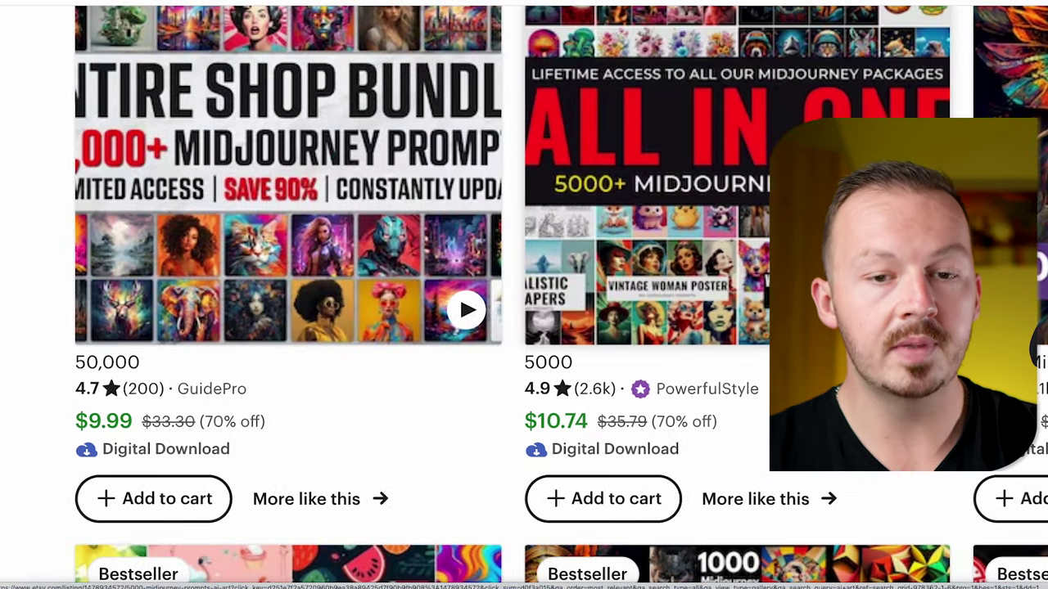
scroll(524, 295, down, 6)
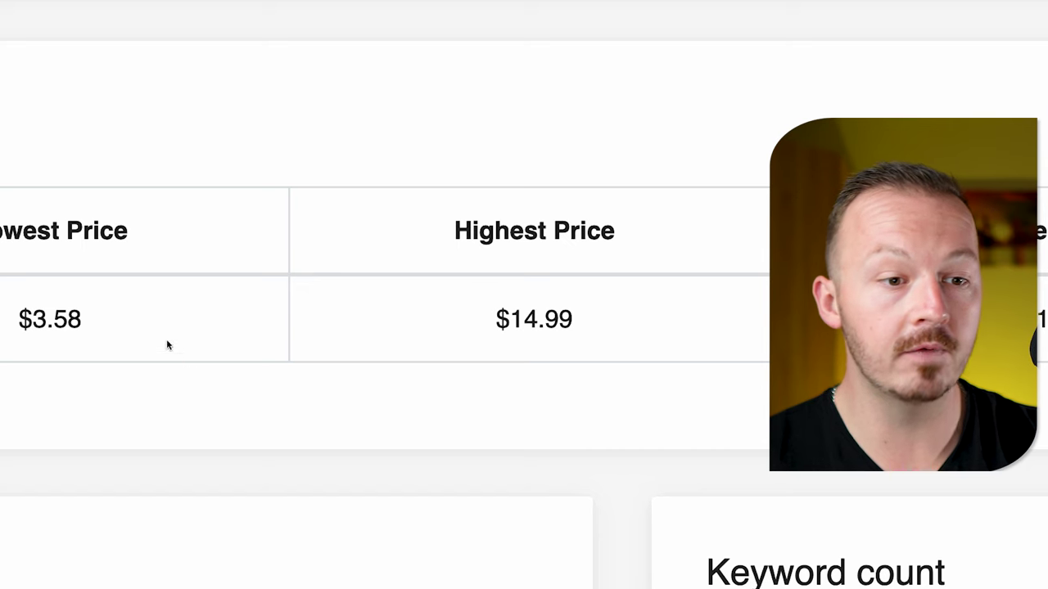
Check the lowest, highest and average prices in the keyword price table.
drag(166, 339, 32, 320)
drag(491, 311, 650, 319)
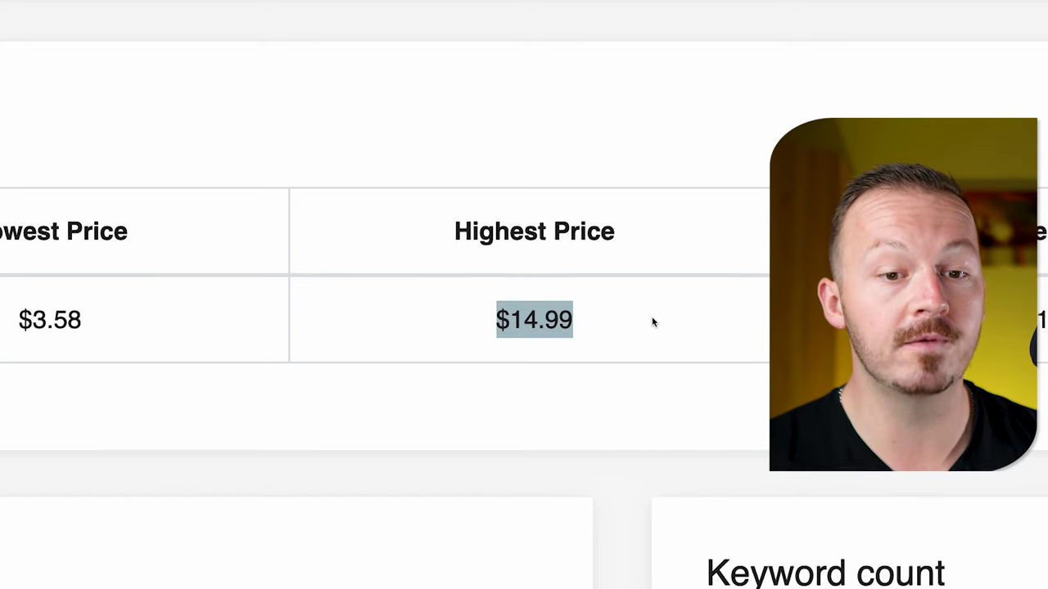
click(650, 320)
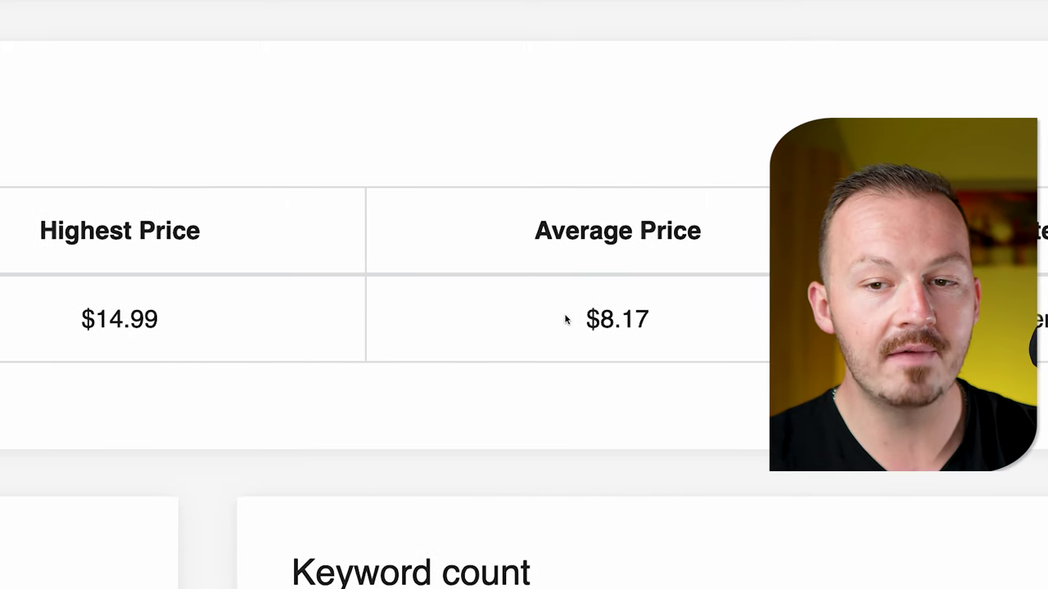
drag(566, 319, 730, 324)
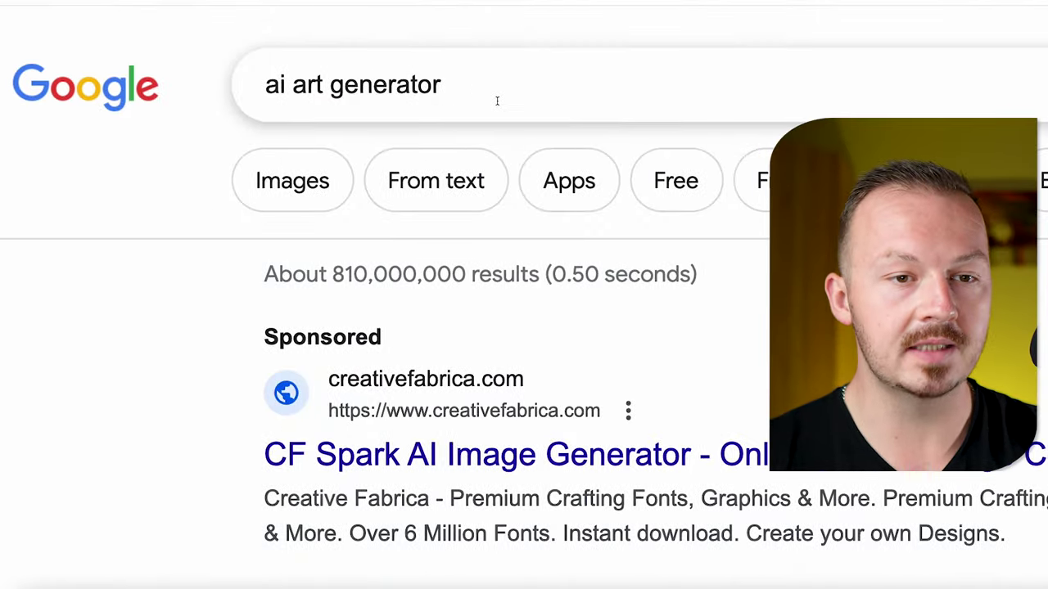
Look through the Google results for "ai art generator" to see which image generators are available.
scroll(917, 531, down, 3)
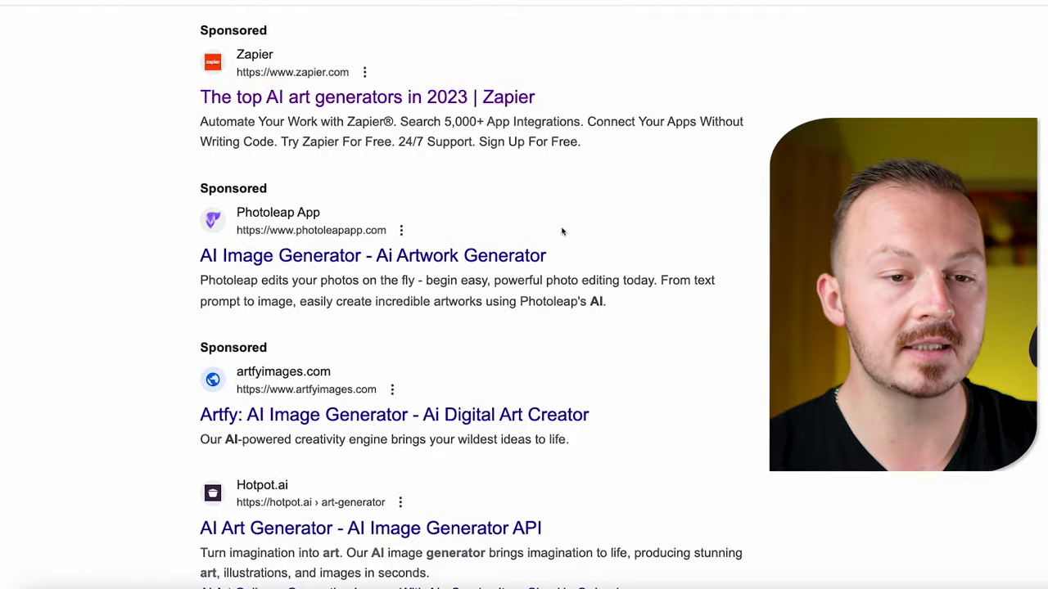
scroll(550, 222, down, 3)
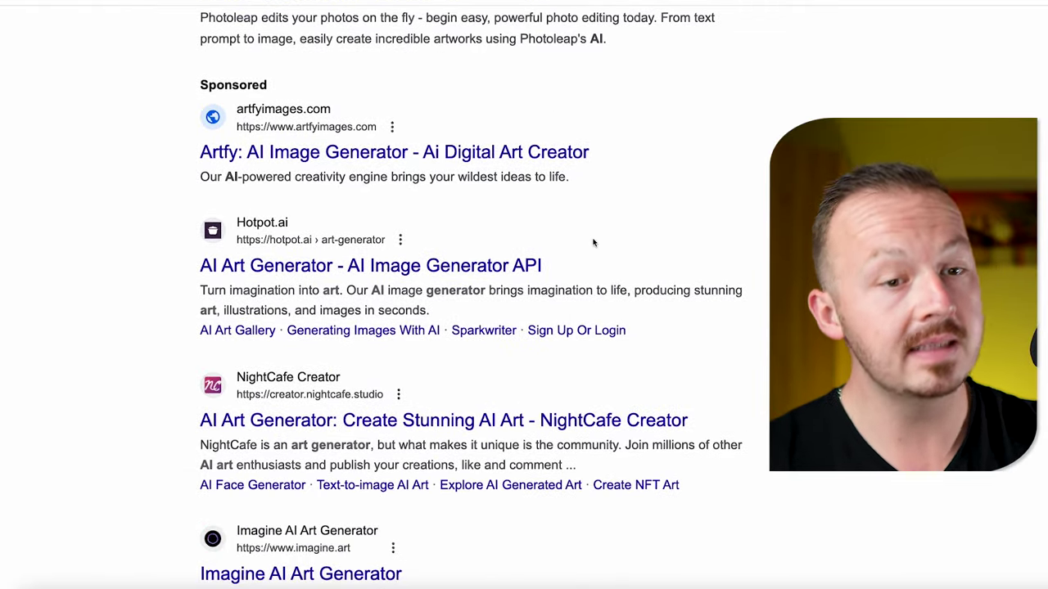
scroll(758, 286, down, 5)
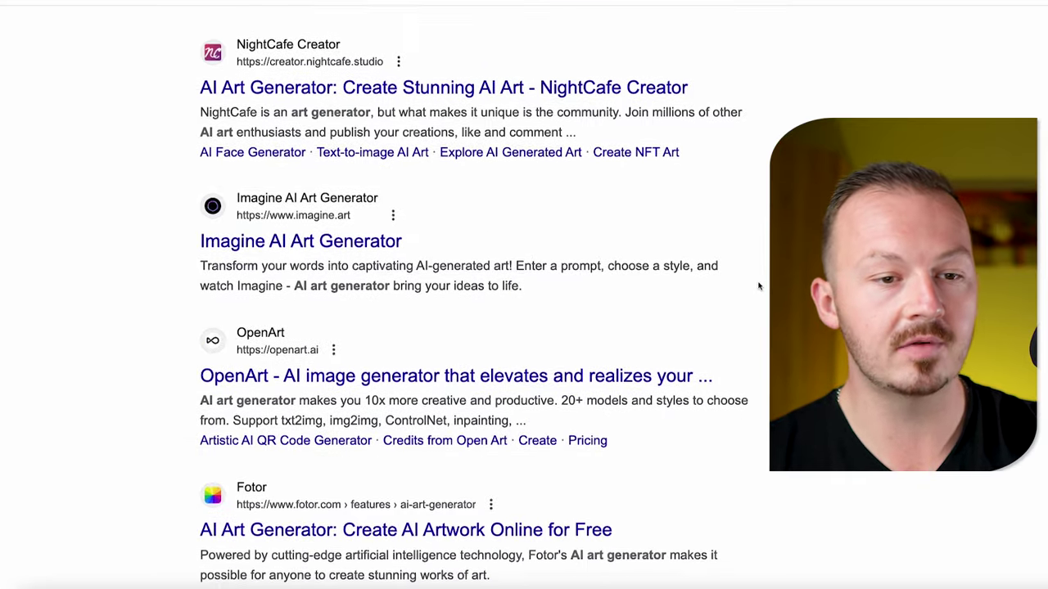
scroll(758, 286, down, 2)
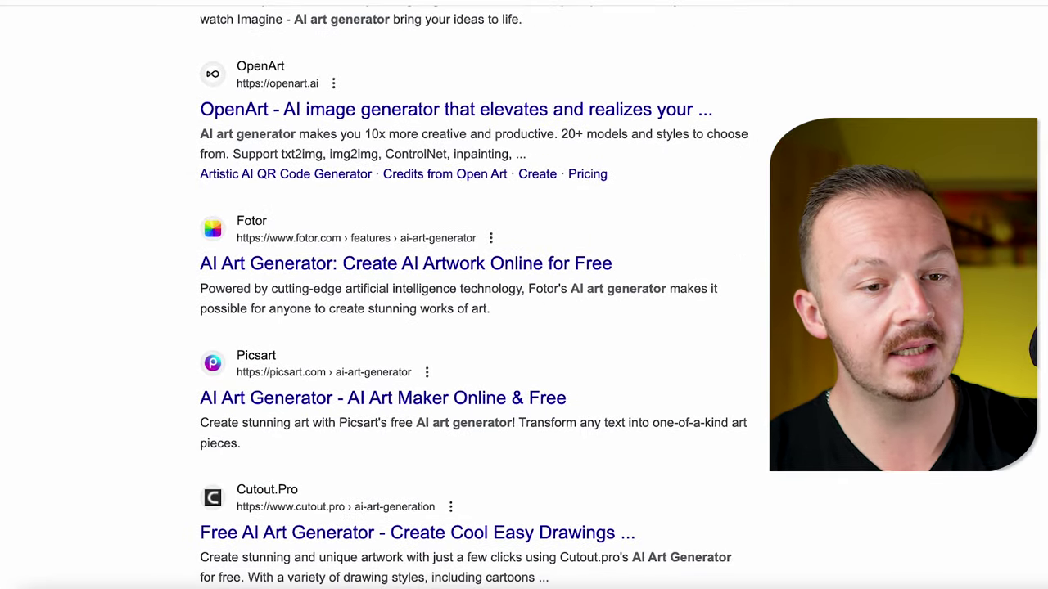
scroll(498, 295, down, 6)
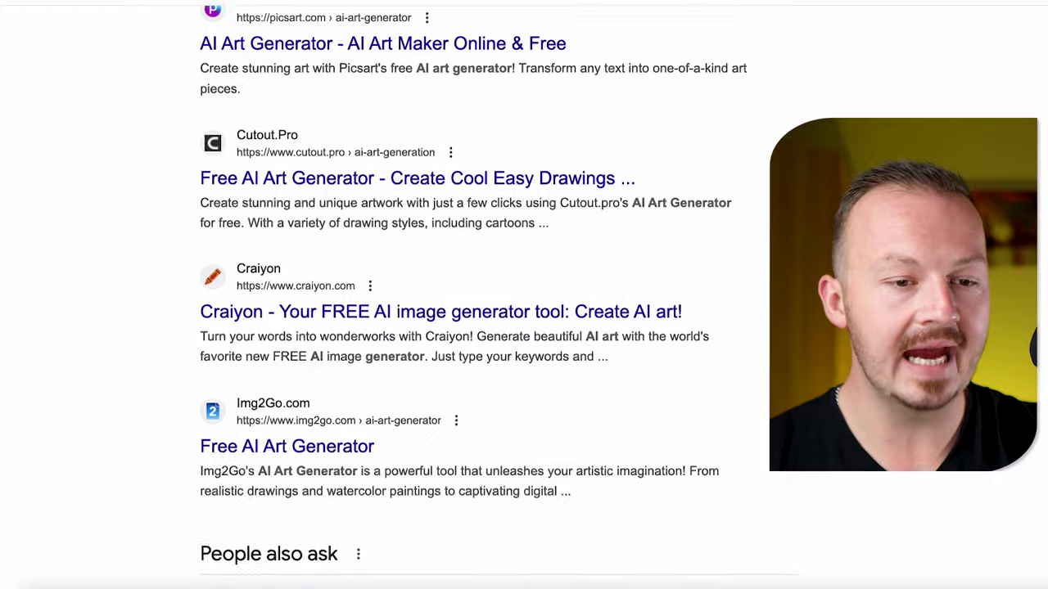
scroll(499, 294, down, 7)
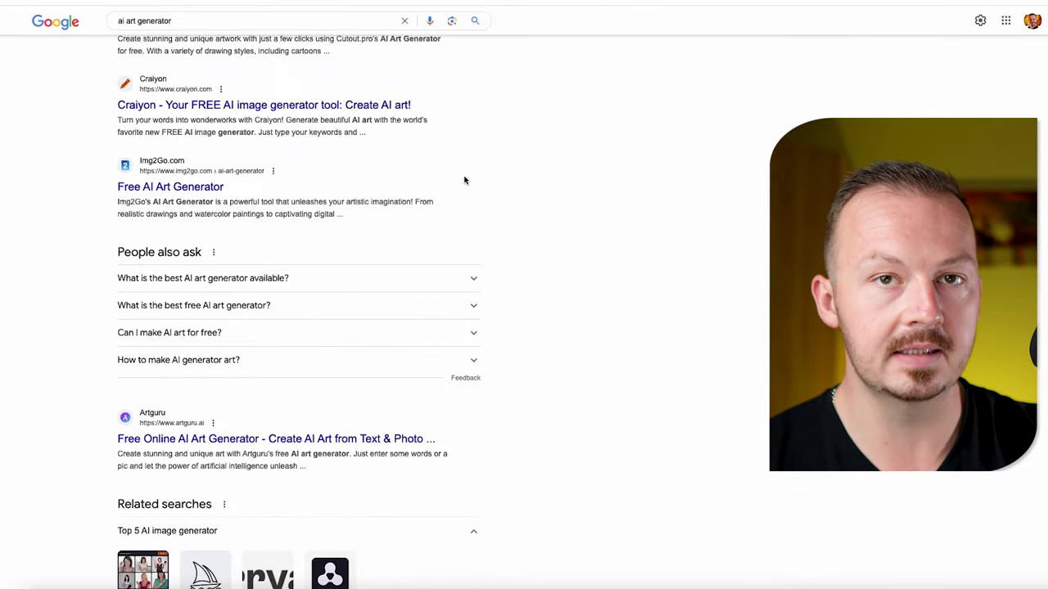
scroll(464, 179, up, 8)
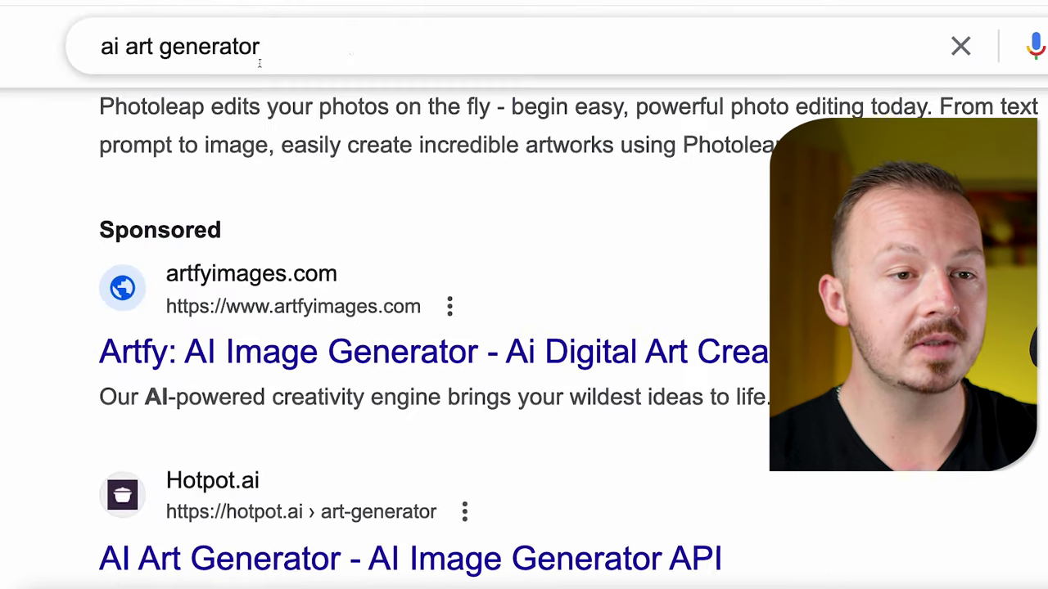
Search Google for "Blue Willow AI" and open the "BlueWillow | Free AI Art Generator" website.
drag(429, 45, 248, 45)
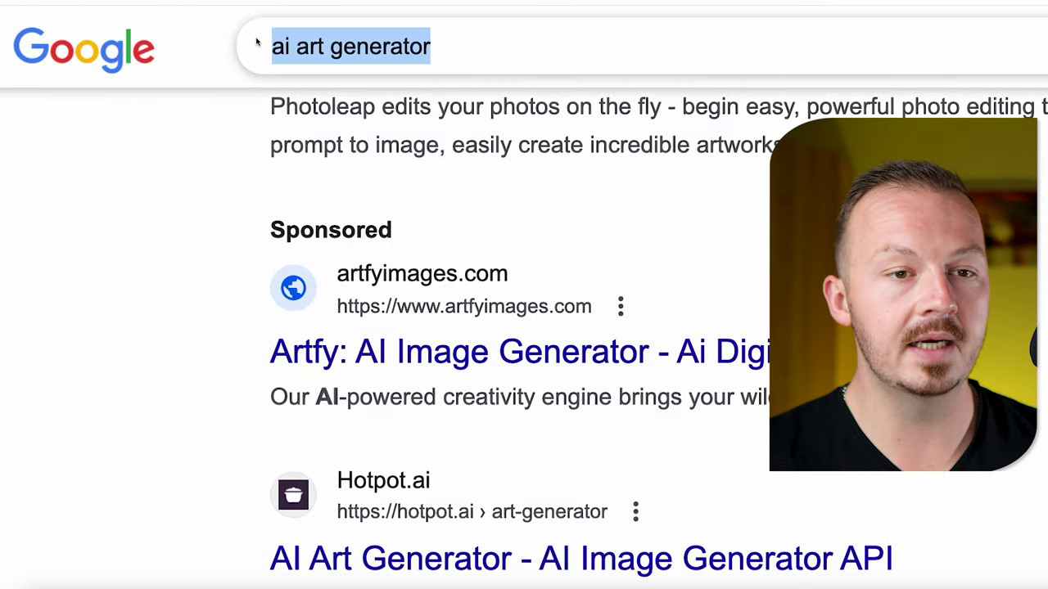
text(Blue Willow AI)
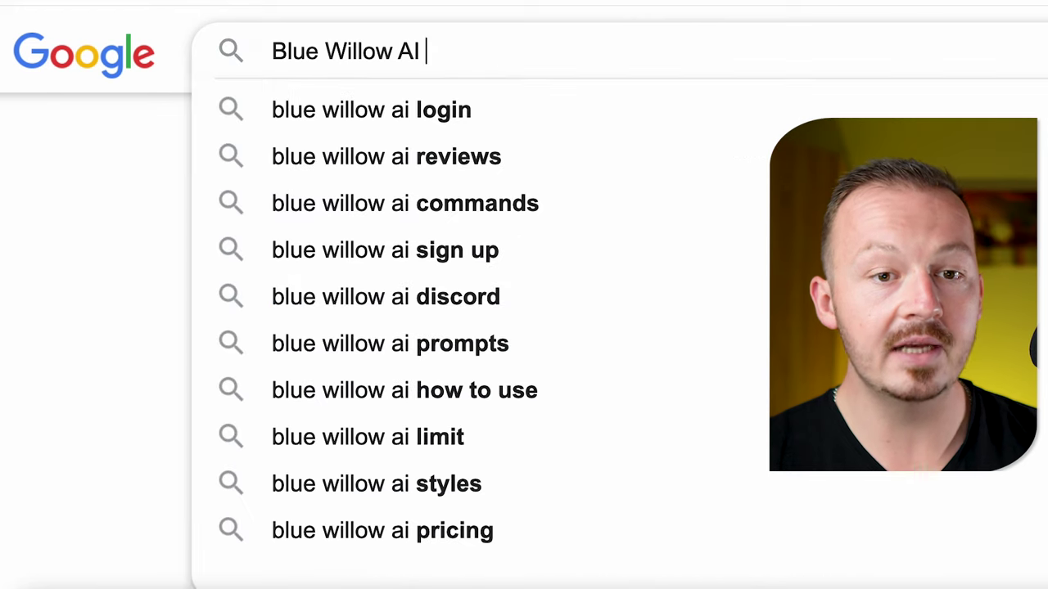
key(Return)
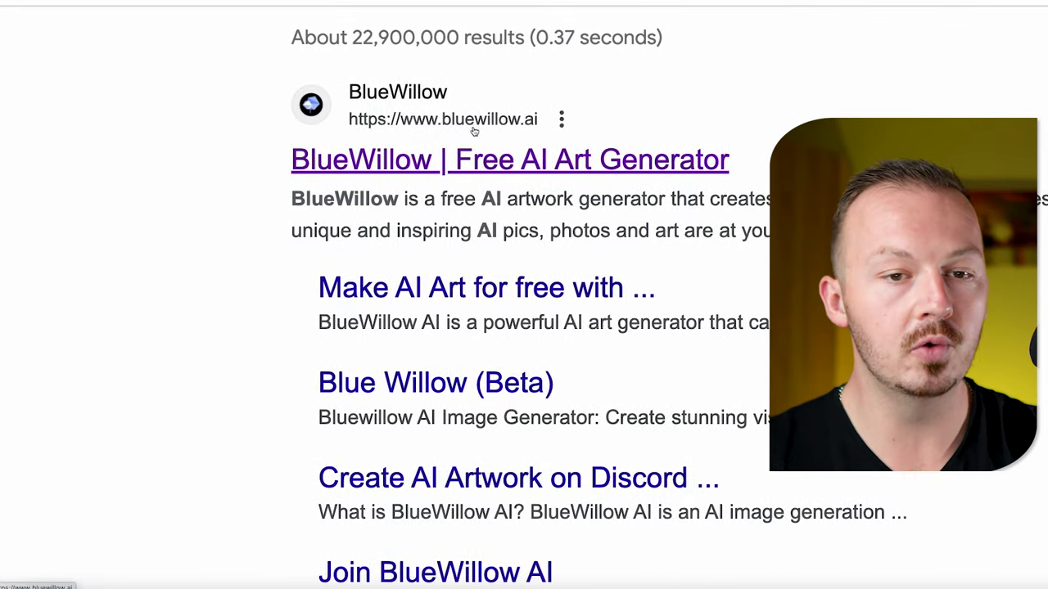
click(492, 165)
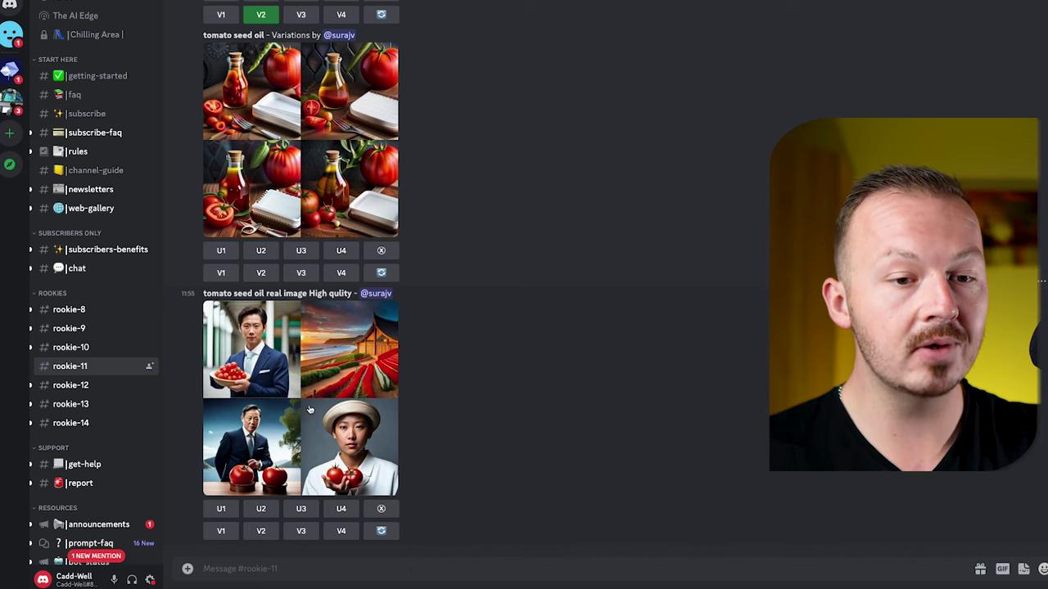
Browse the prompts and generated images that other members posted in BlueWillow's rookie-11 Discord channel.
scroll(335, 415, up, 5)
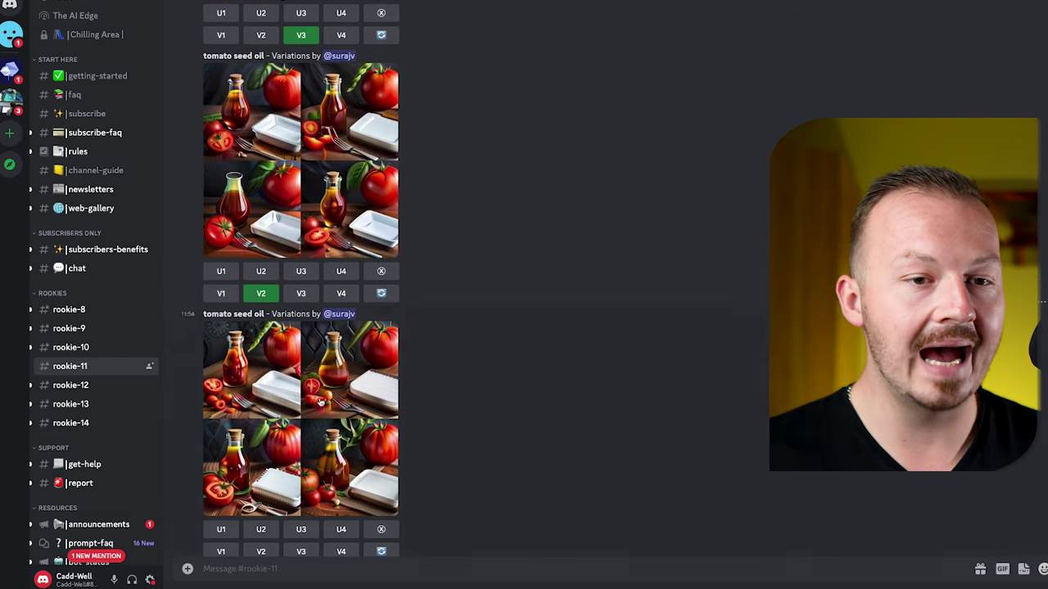
scroll(319, 410, up, 3)
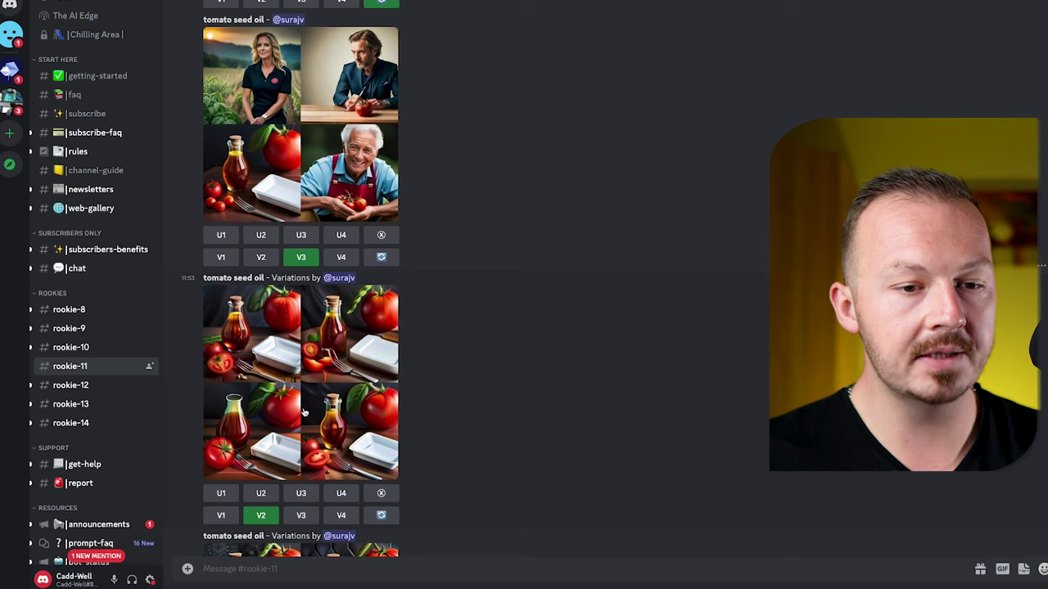
scroll(322, 397, up, 3)
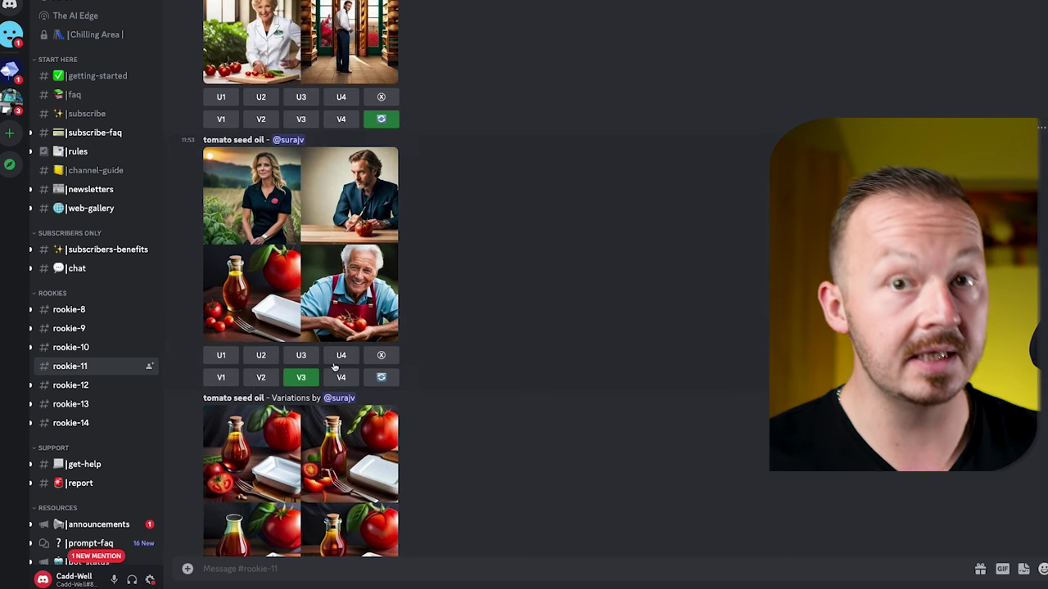
scroll(330, 365, up, 3)
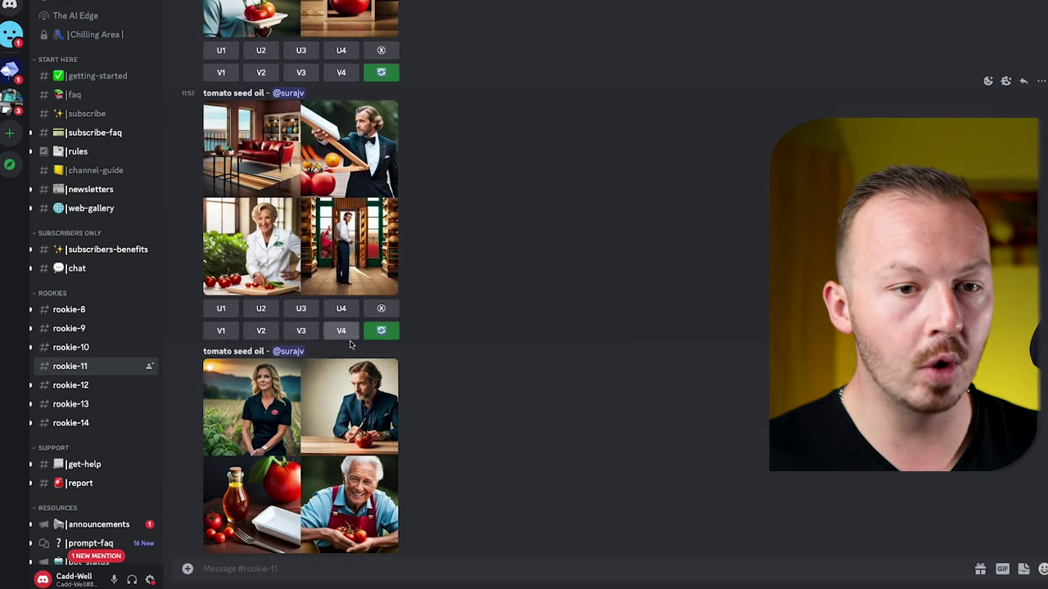
scroll(338, 311, up, 3)
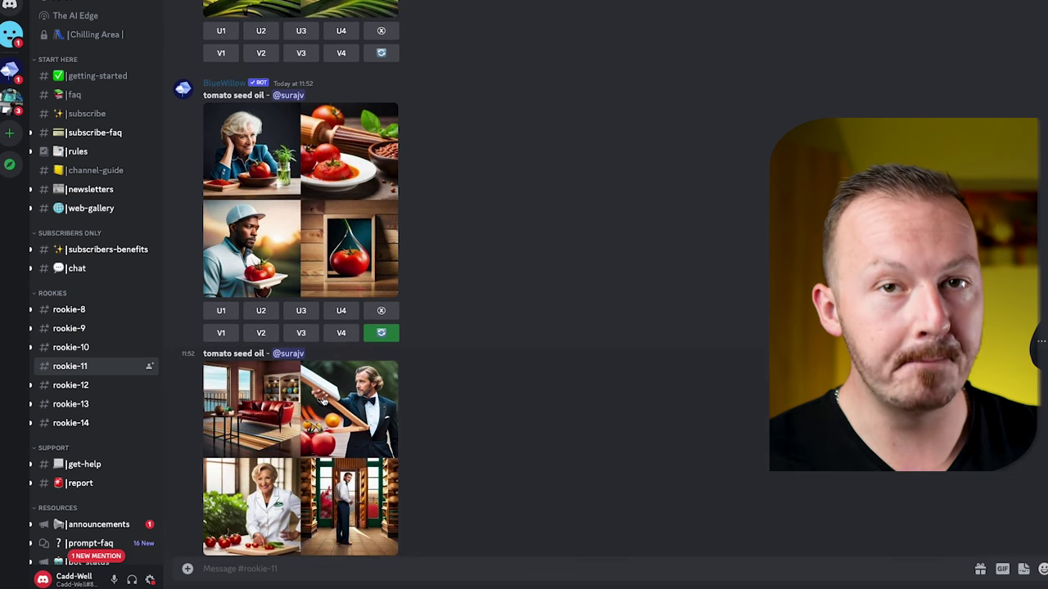
scroll(319, 460, up, 5)
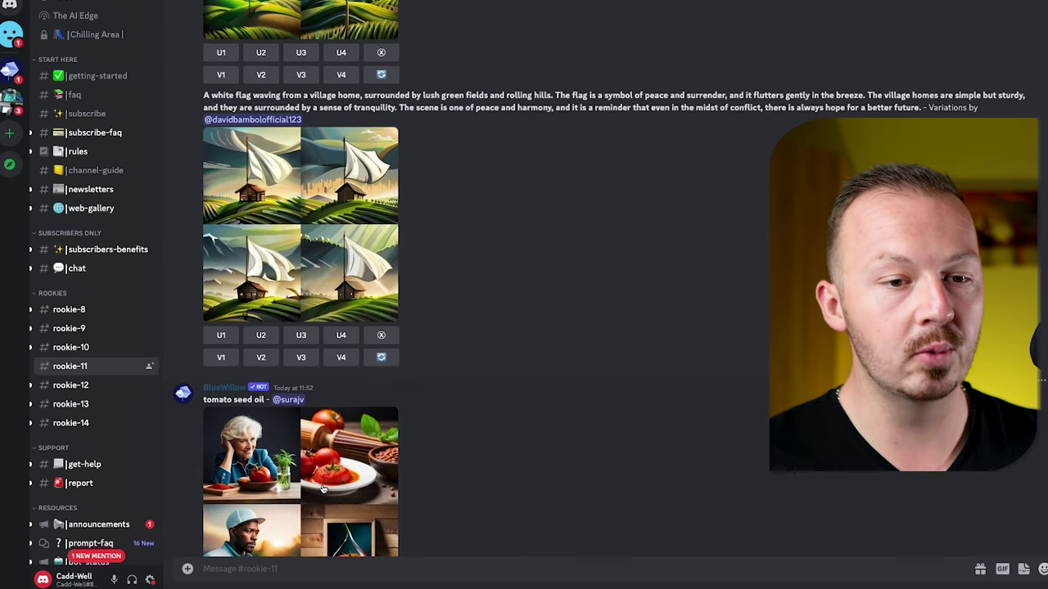
scroll(323, 489, up, 15)
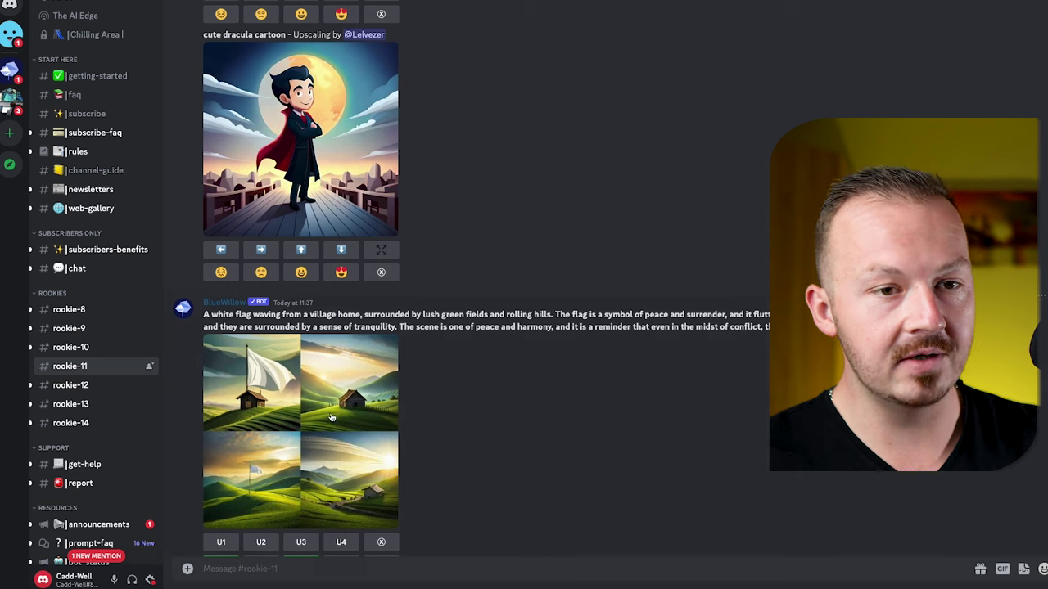
scroll(331, 414, down, 20)
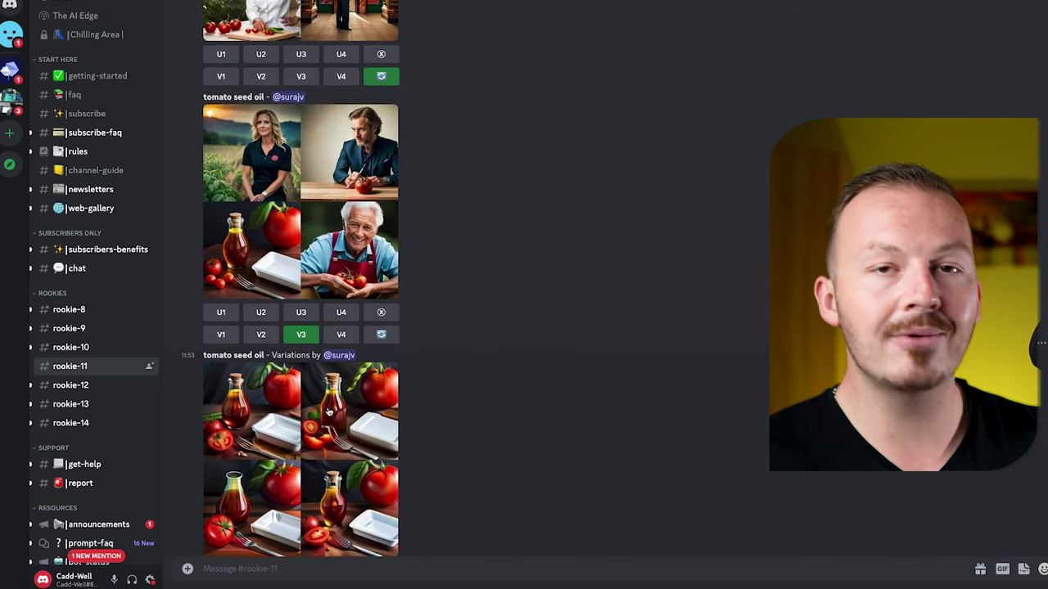
scroll(329, 412, down, 8)
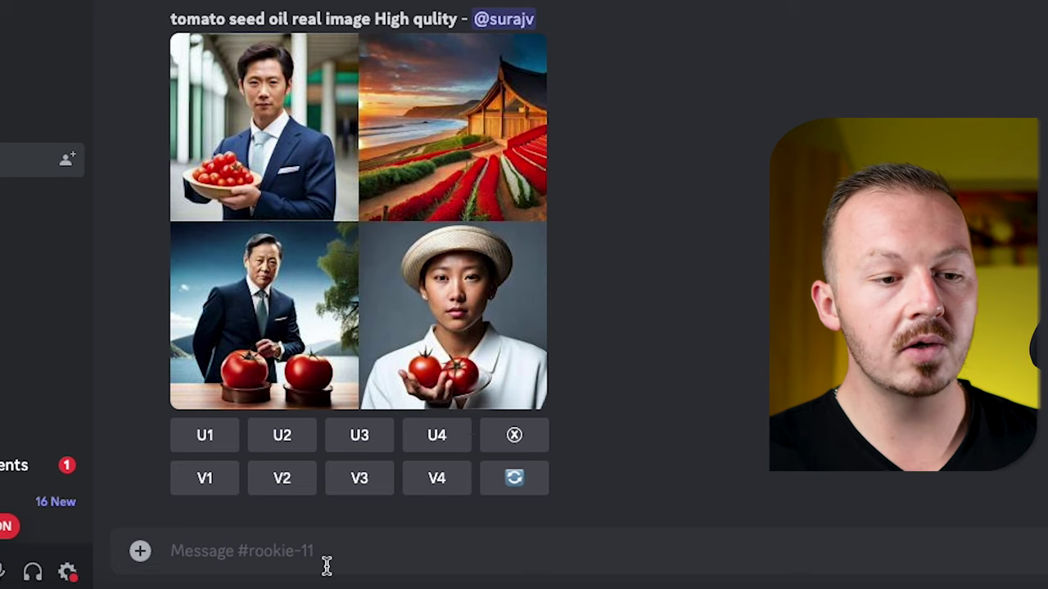
Generate images in rookie-11 with /imagine and the prompt "medieval city, renaissance style pencil drawing, HD, Charcoal drawing, parchment drawing".
click(327, 562)
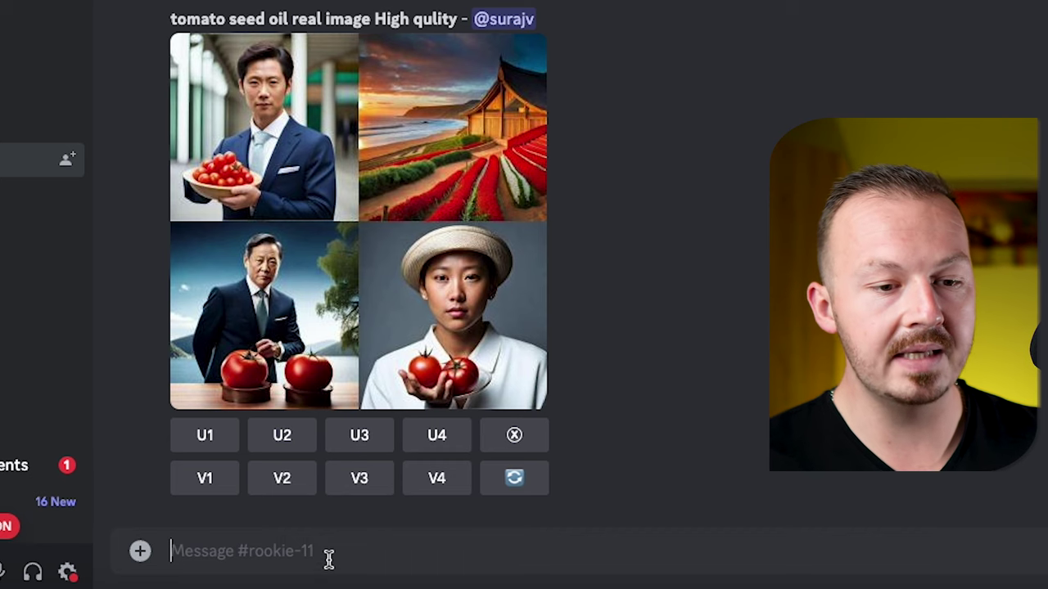
text(/imagine prompt: medieval city, renaissance style pencil drawing, HD, Charcoal drawing, parchment drawing)
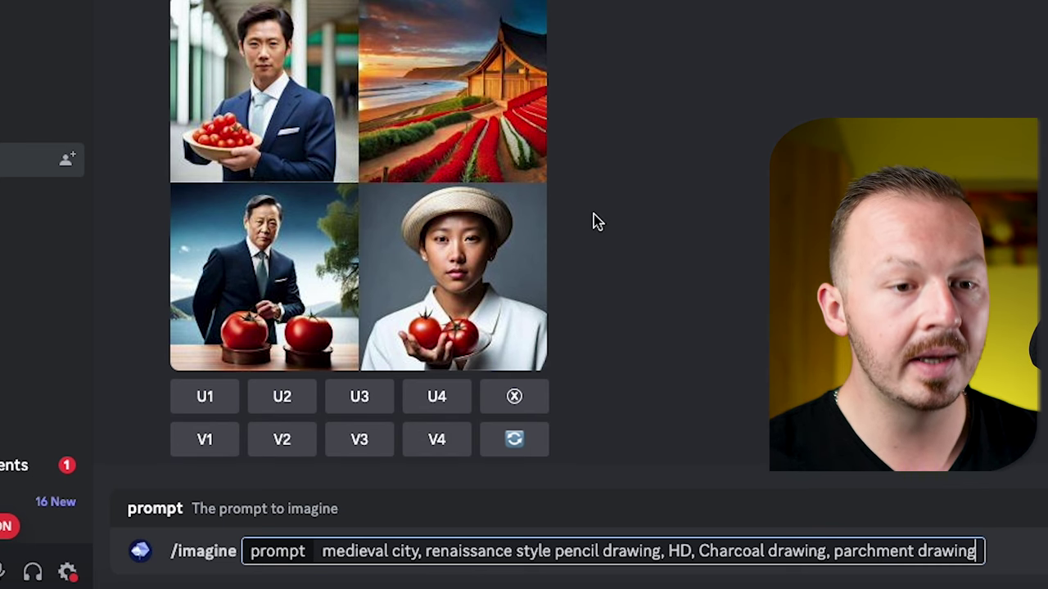
scroll(720, 63, down, 10)
scroll(736, 41, down, 8)
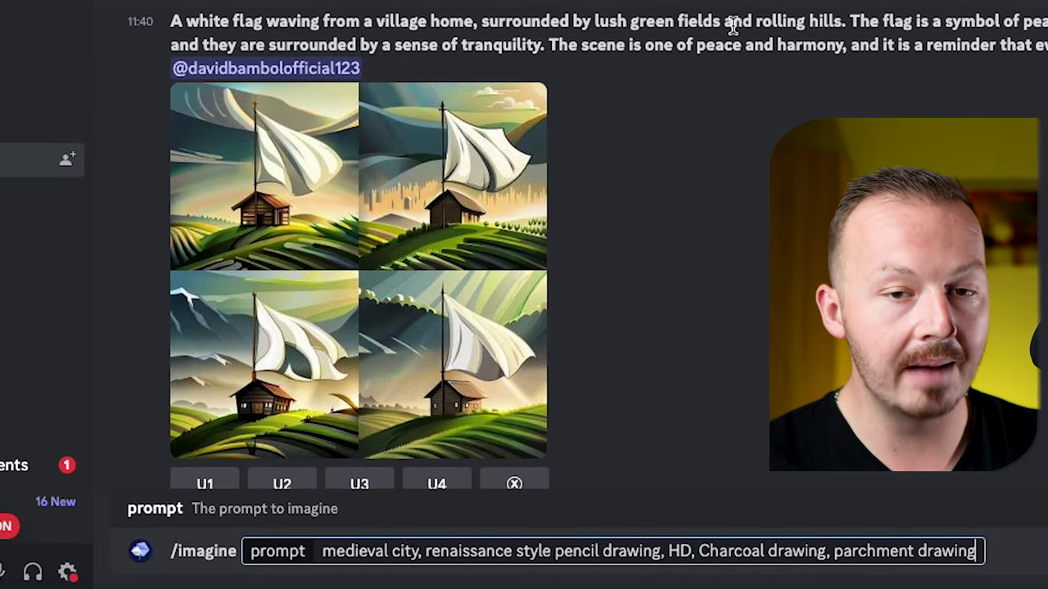
scroll(766, 94, down, 5)
scroll(765, 97, up, 5)
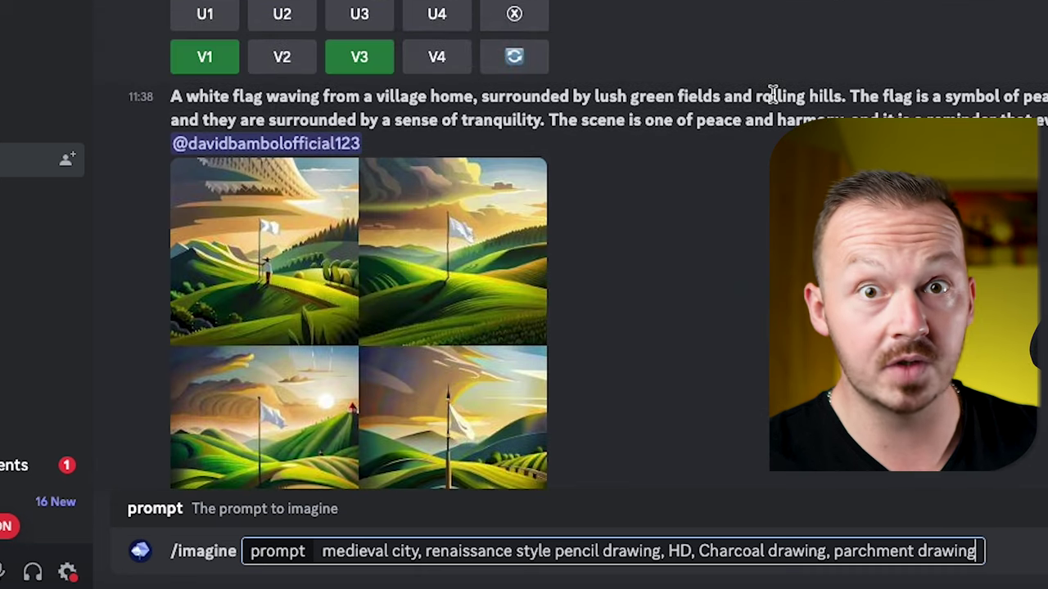
scroll(789, 50, up, 15)
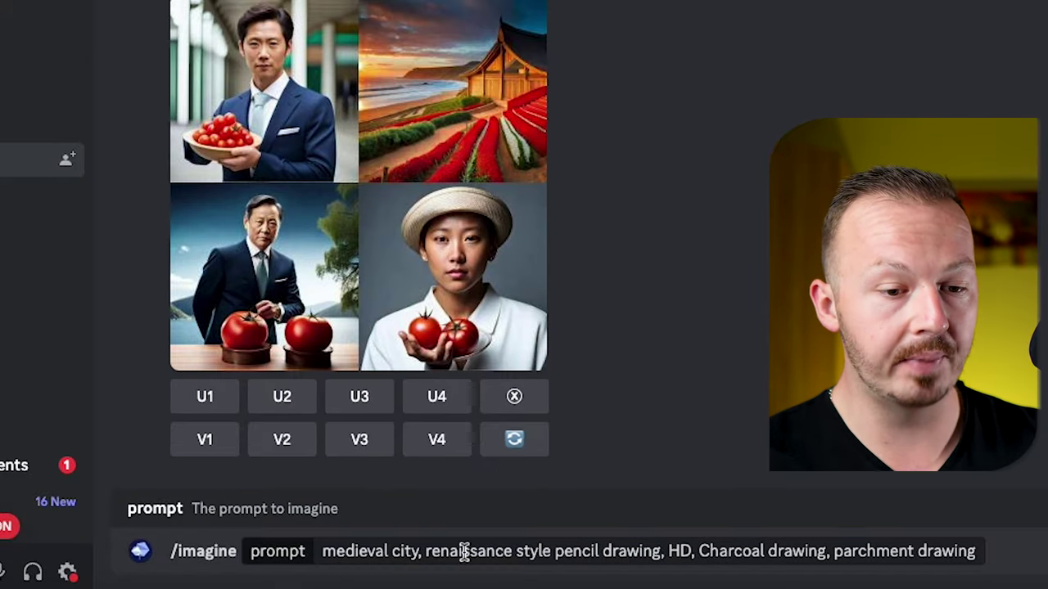
key(Return)
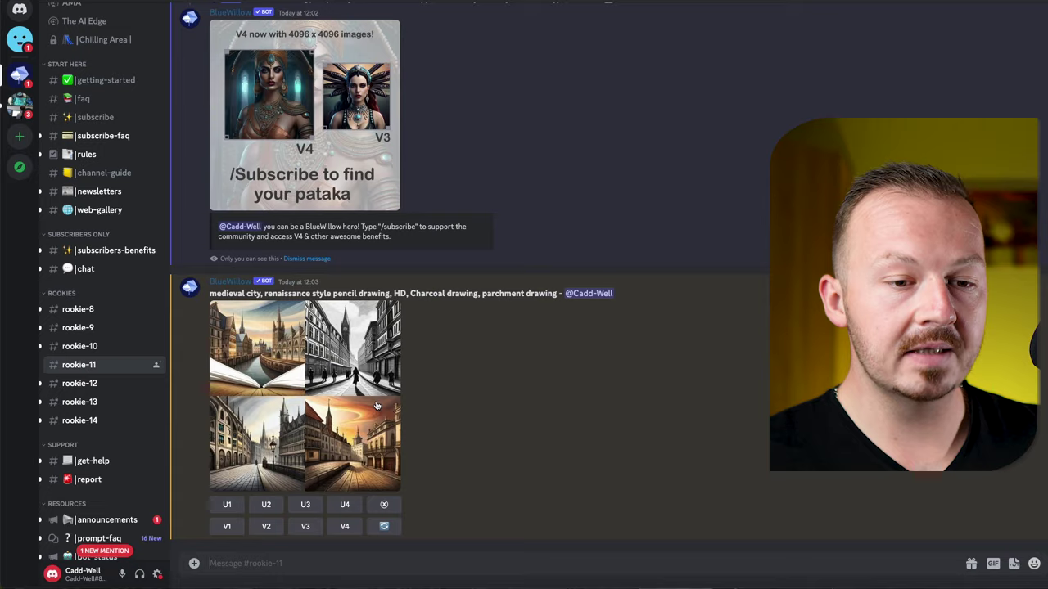
View the medieval city image grid enlarged and upscale its third image.
click(376, 406)
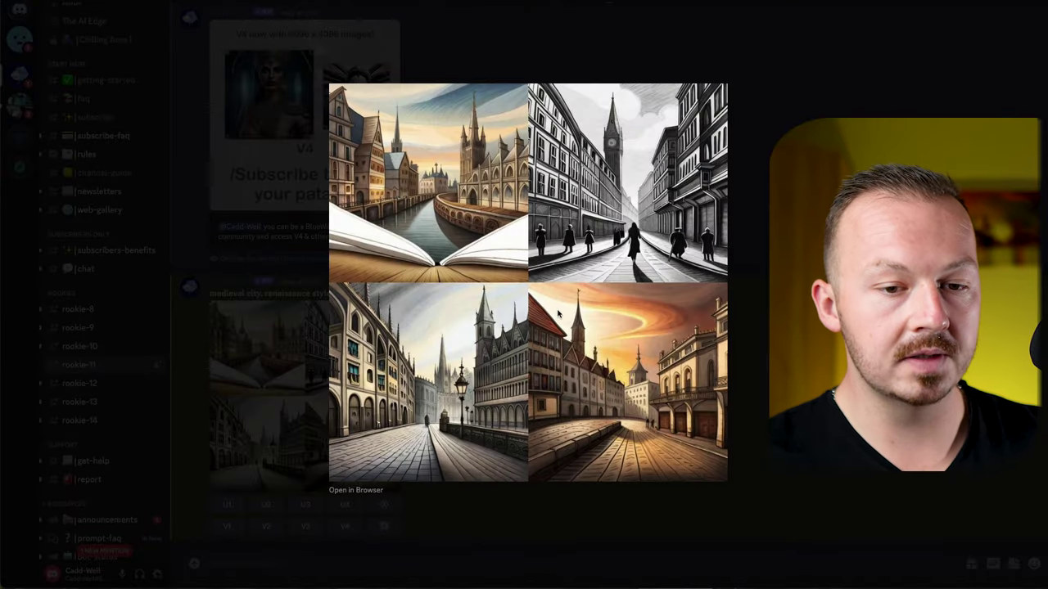
key(Escape)
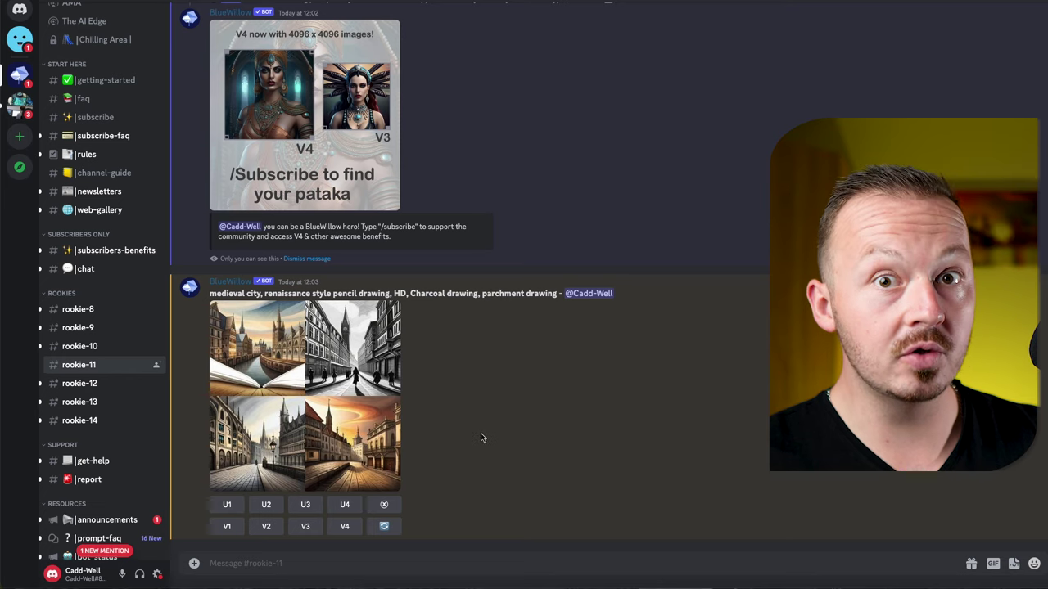
click(305, 505)
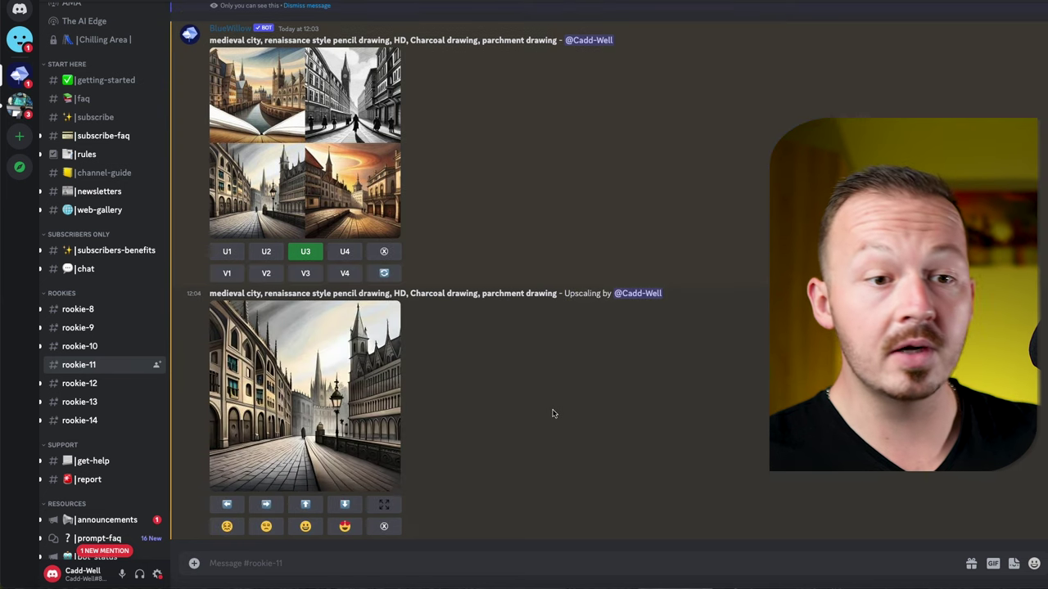
Open the upscaled medieval street image at full size and save it to the computer.
click(350, 375)
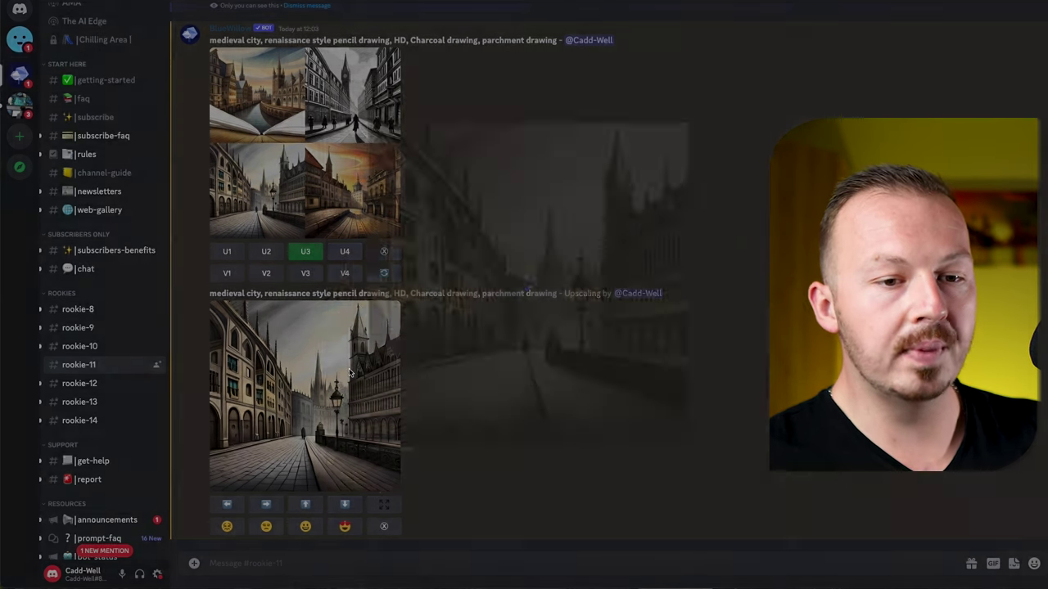
right_click(519, 235)
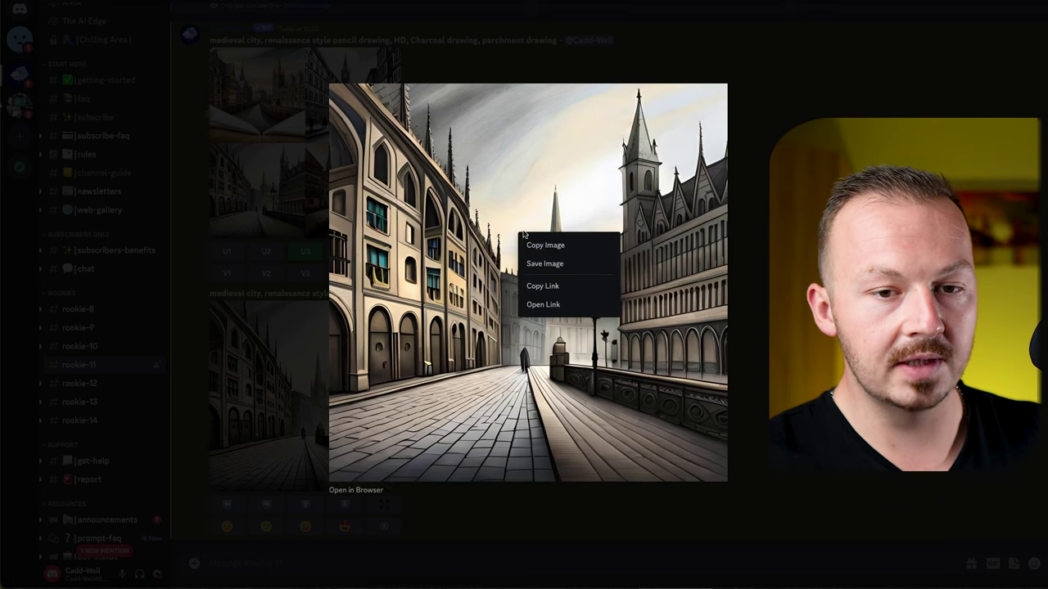
click(564, 266)
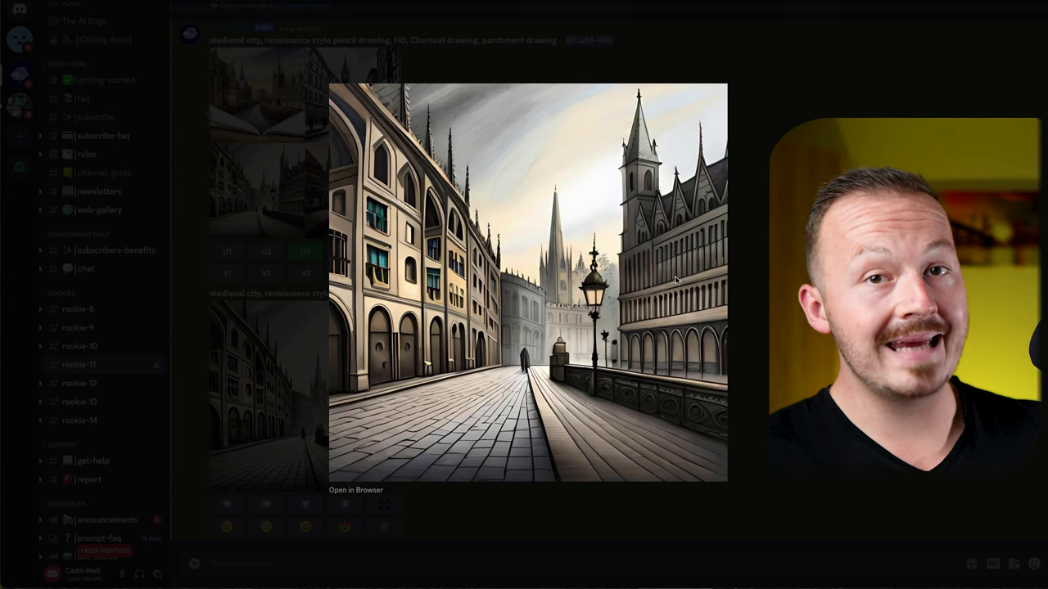
click(729, 281)
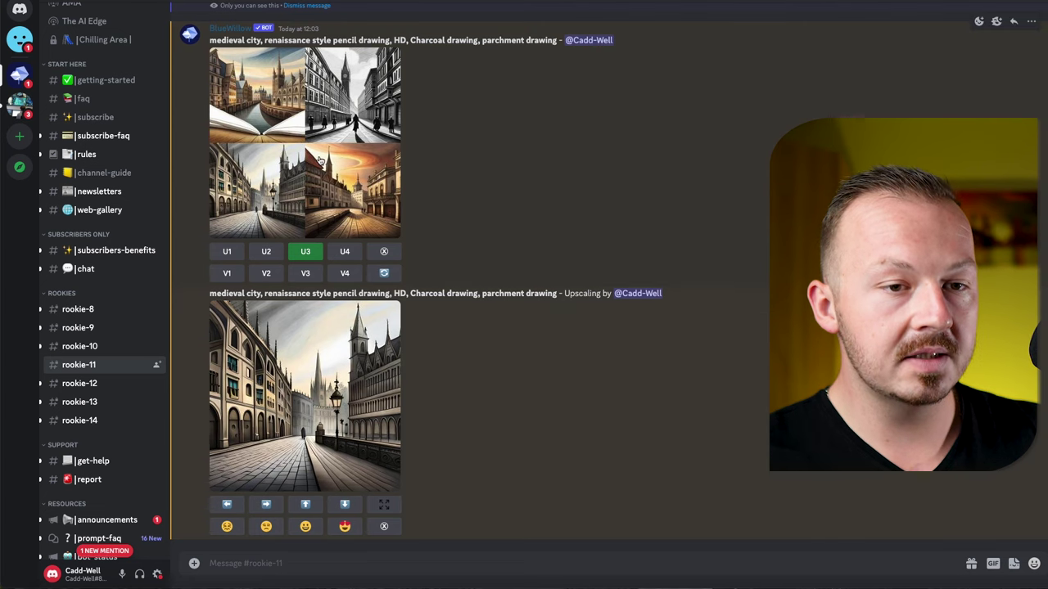
Generate variations of the third medieval city image and view an upscaled variation.
scroll(319, 161, up, 2)
scroll(245, 171, down, 2)
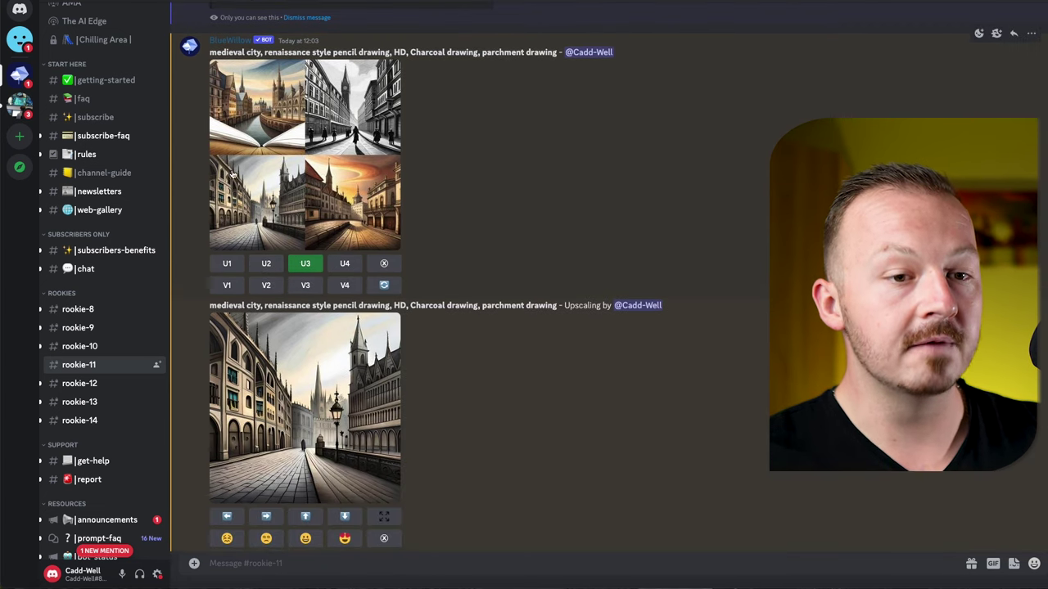
scroll(306, 270, up, 3)
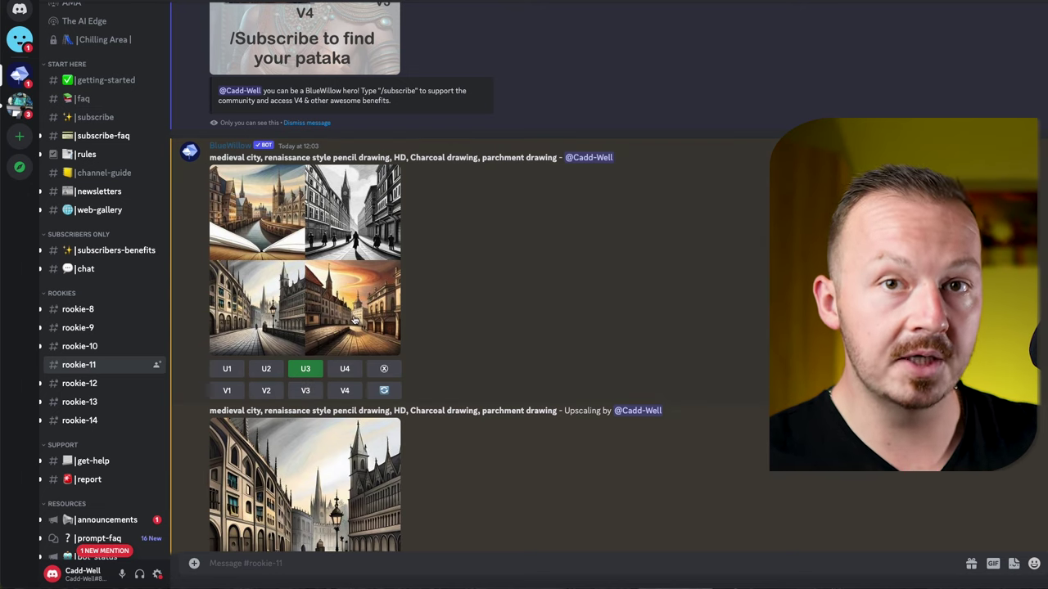
click(307, 393)
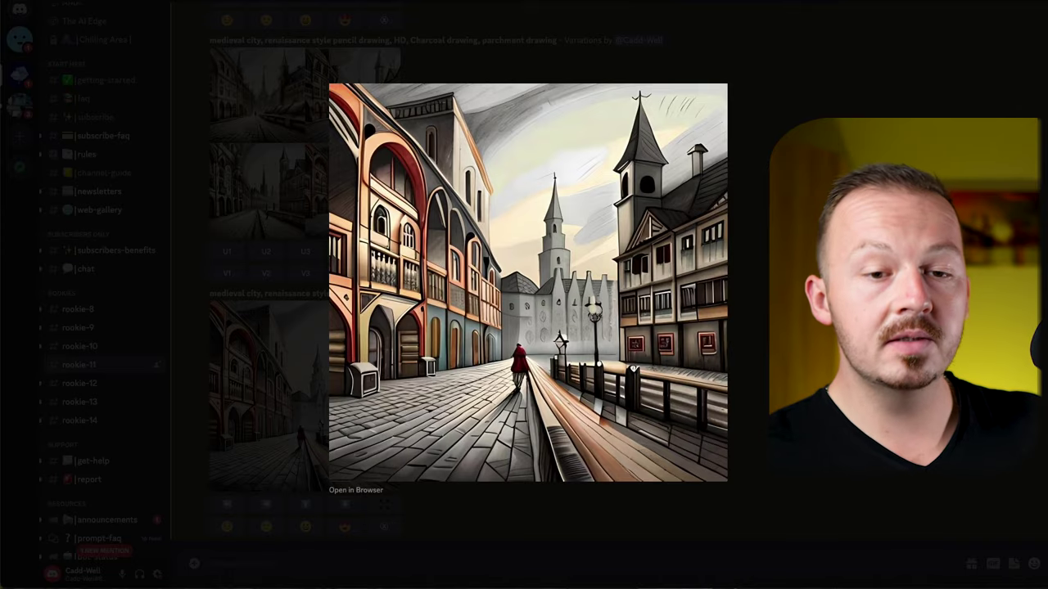
click(754, 331)
scroll(754, 332, up, 5)
scroll(754, 335, up, 2)
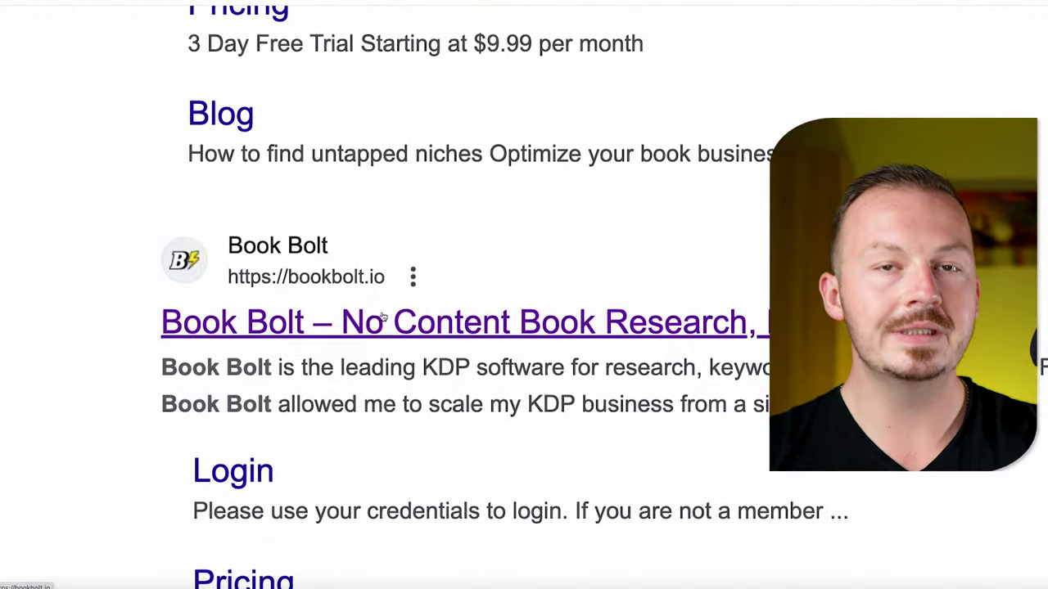
Open the Book Bolt website from the Google results and go to its member area.
scroll(382, 319, down, 1)
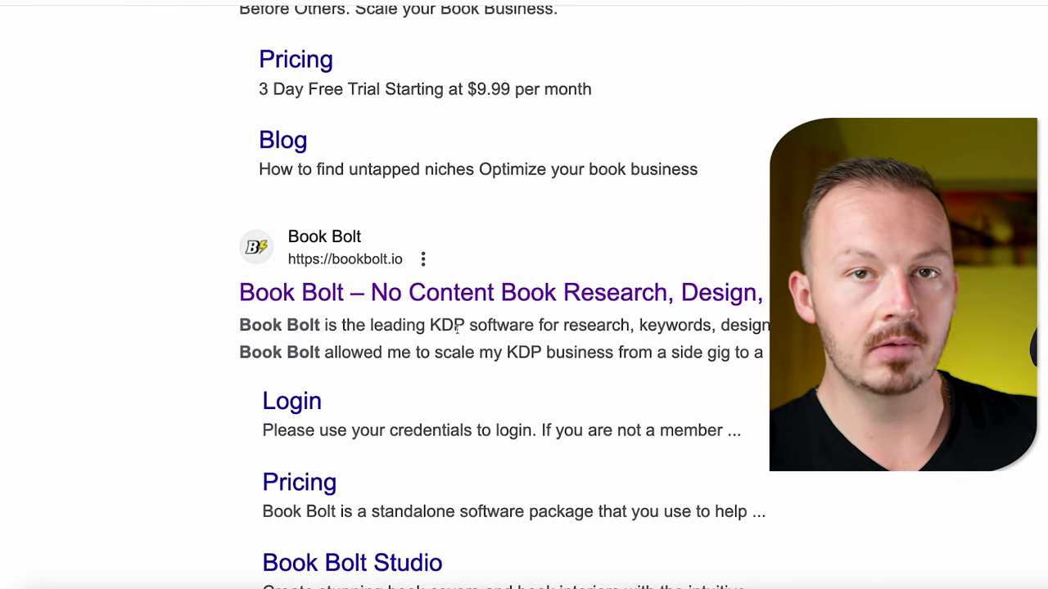
scroll(460, 320, down, 1)
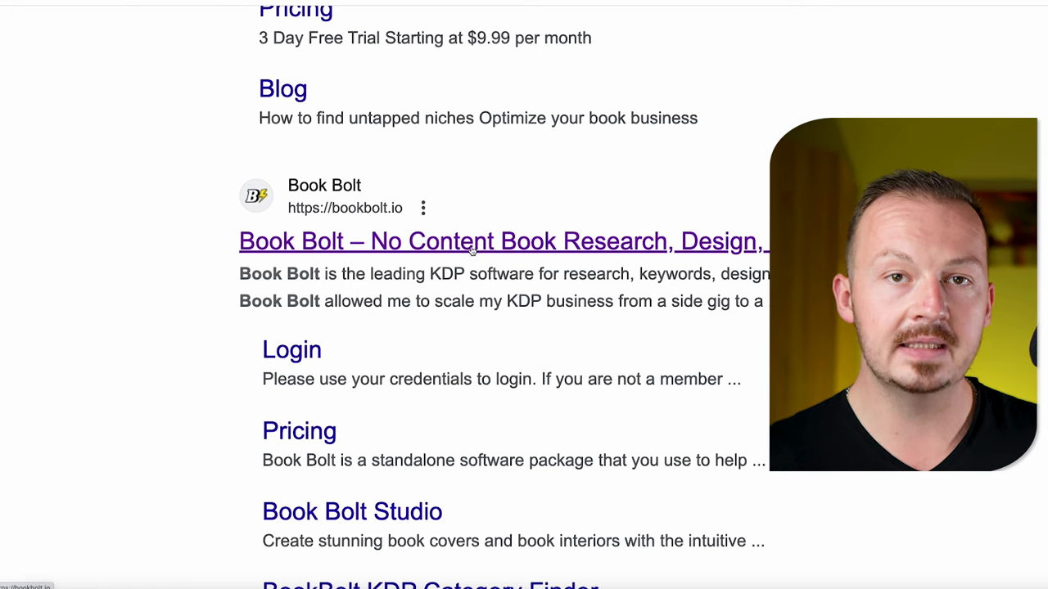
click(694, 247)
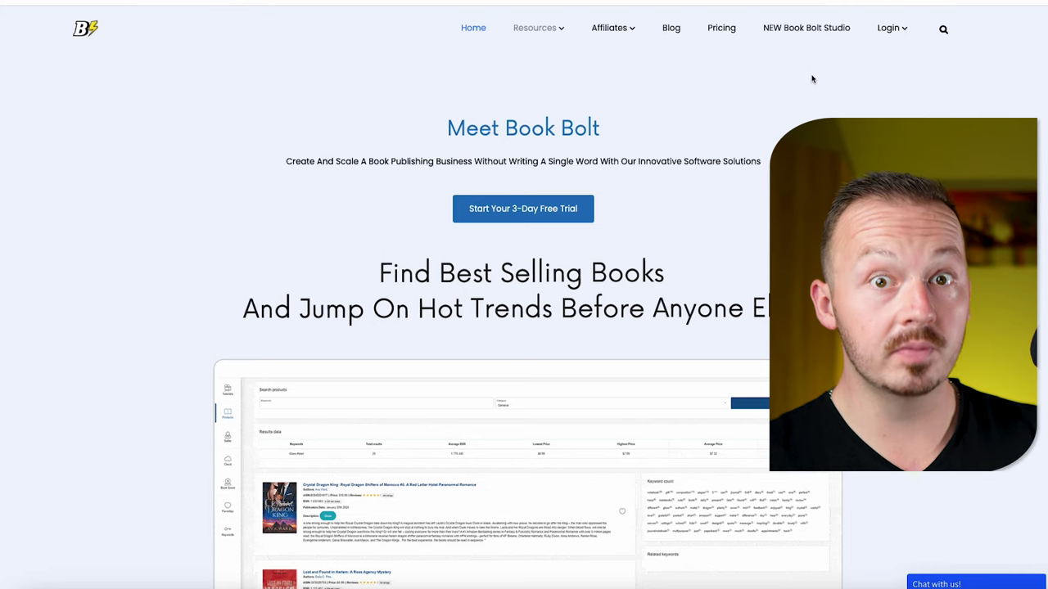
mouse_move(898, 31)
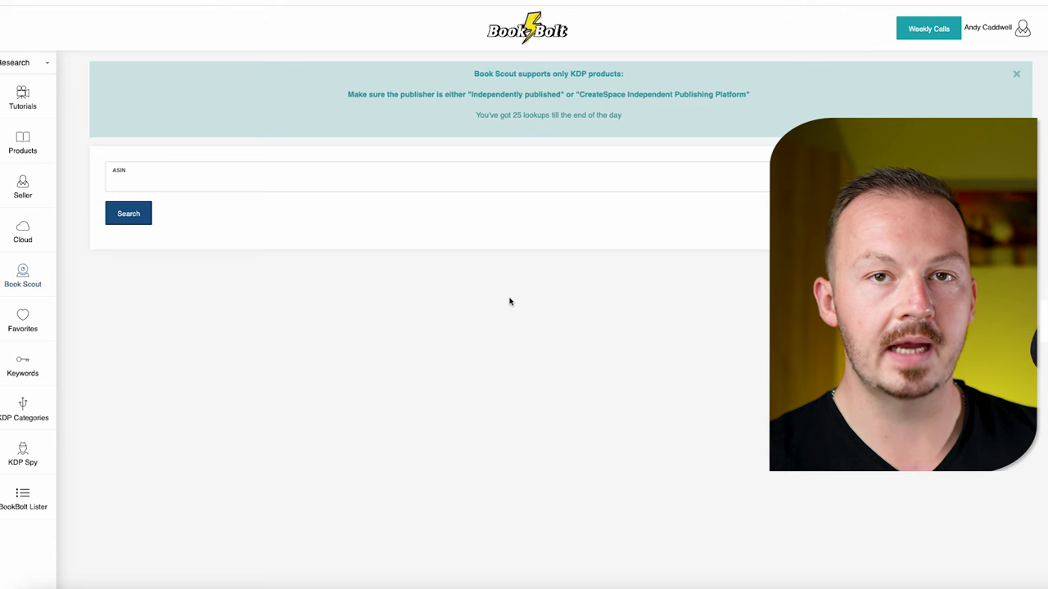
Look through Book Bolt's tutorial videos to see which research and cover tools they explain.
click(23, 98)
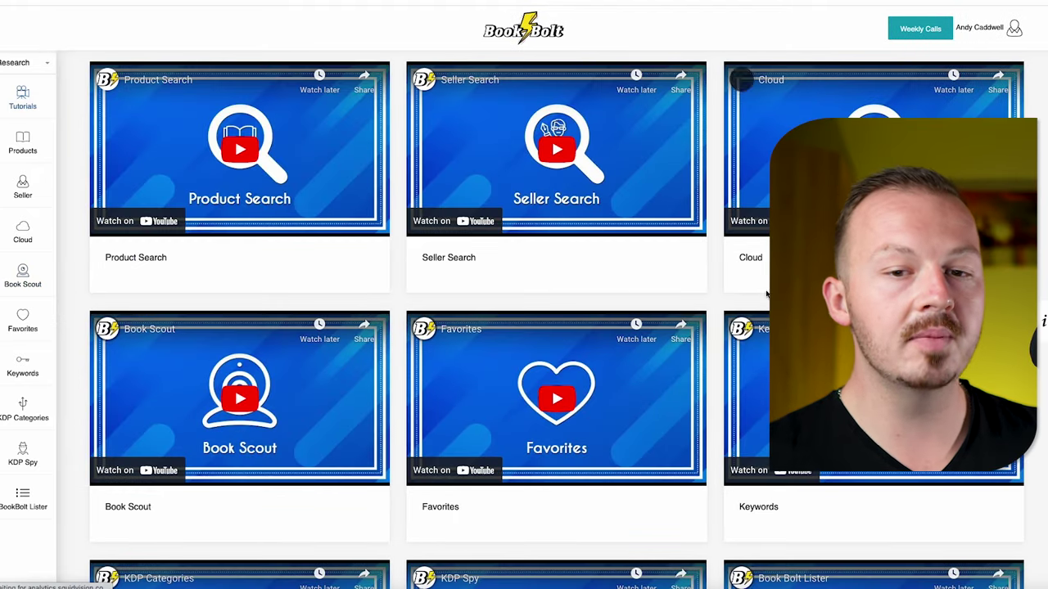
scroll(809, 494, down, 5)
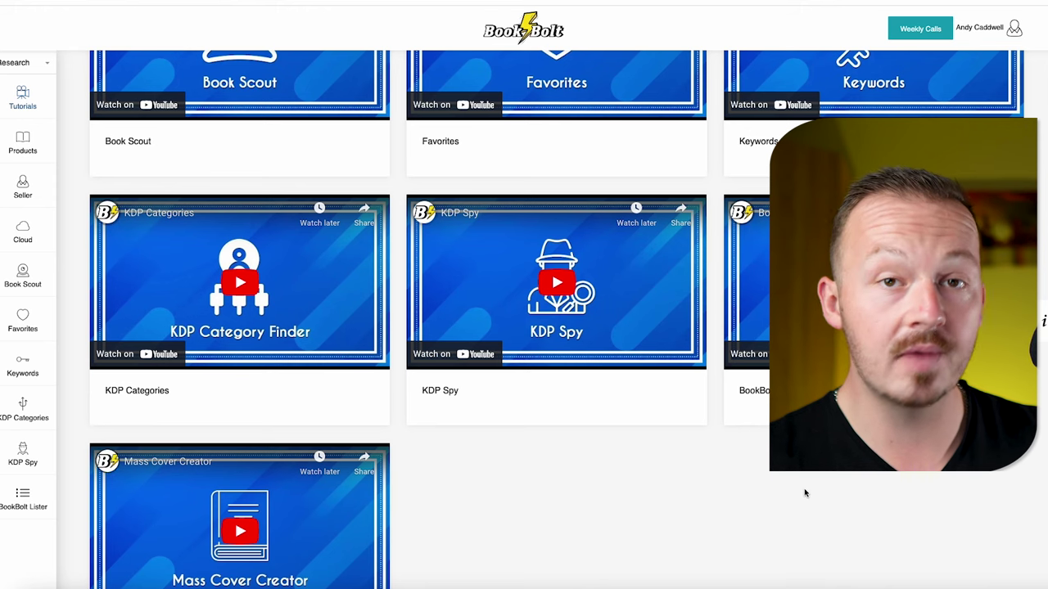
scroll(807, 494, down, 1)
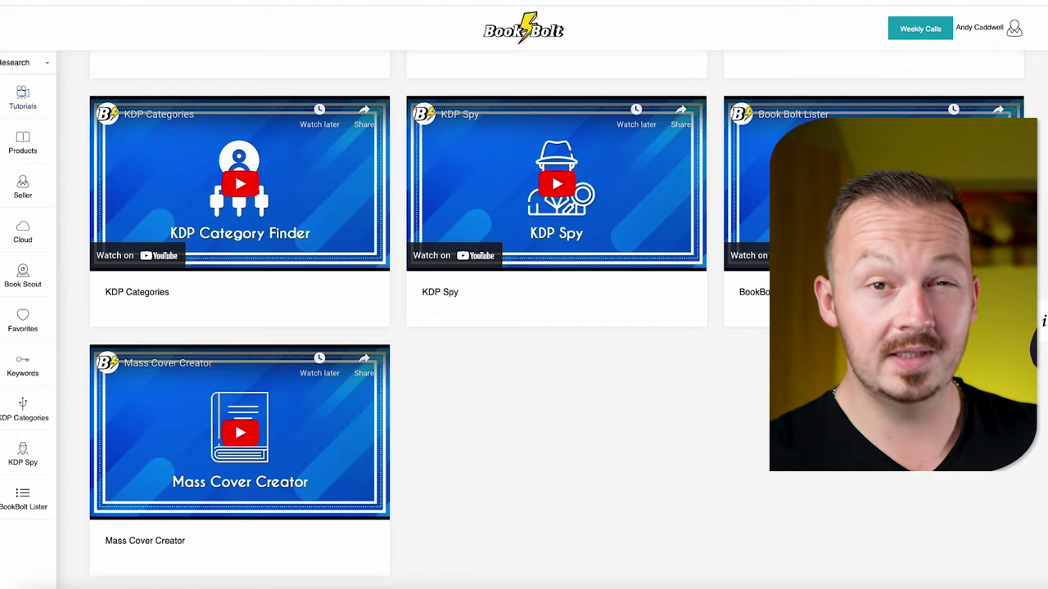
scroll(556, 319, up, 5)
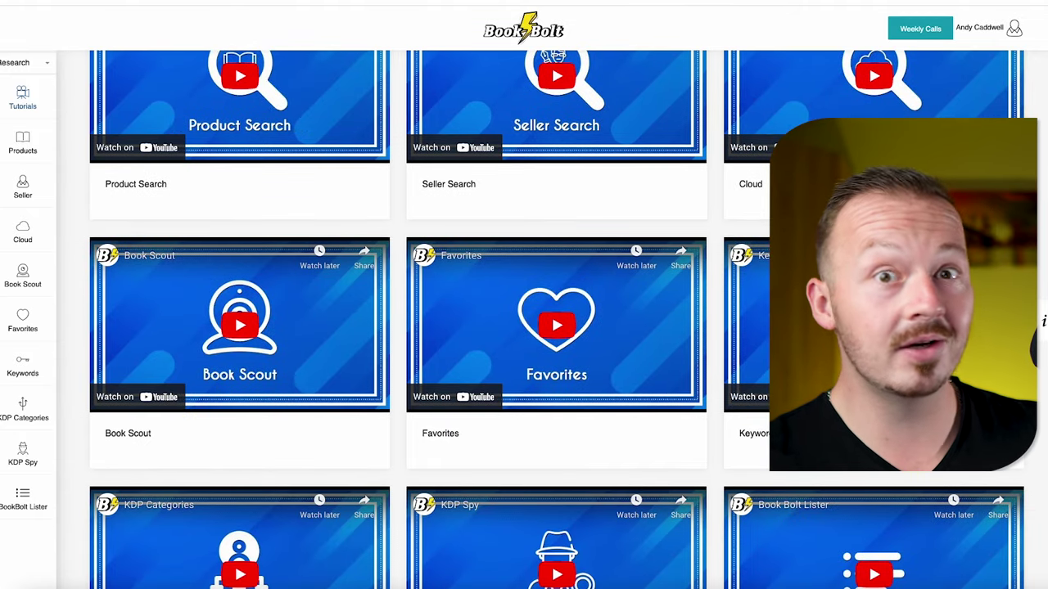
scroll(557, 319, up, 1)
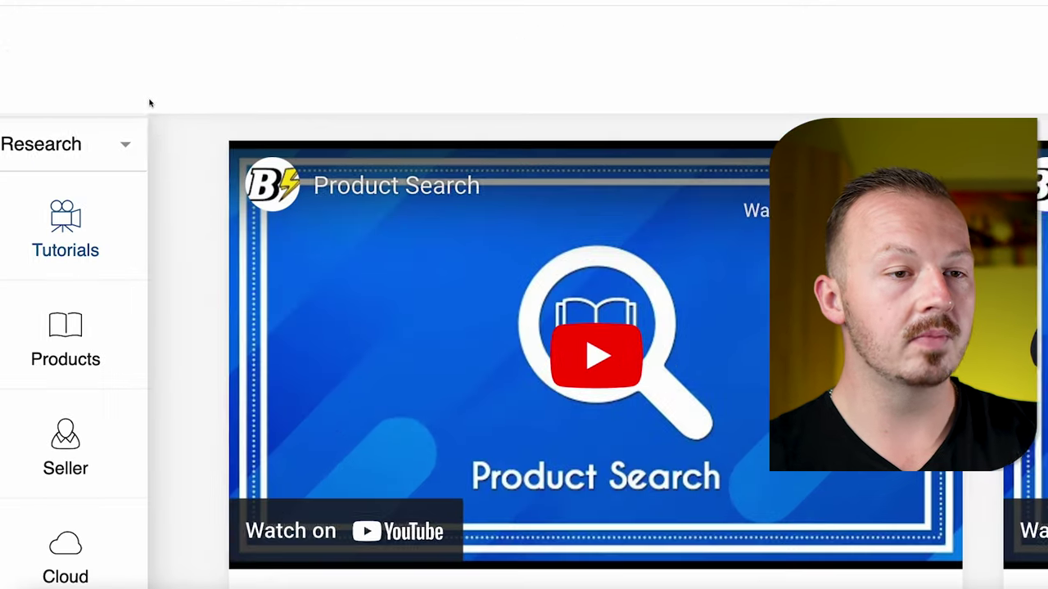
Switch Book Bolt from Research to Create and open BookBolt Studio.
click(124, 145)
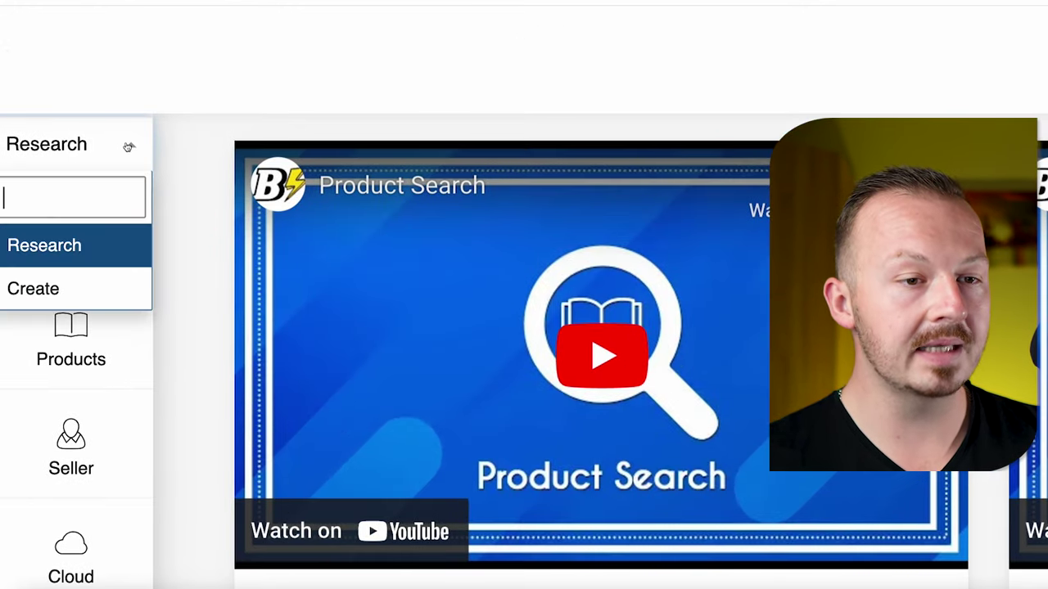
click(54, 289)
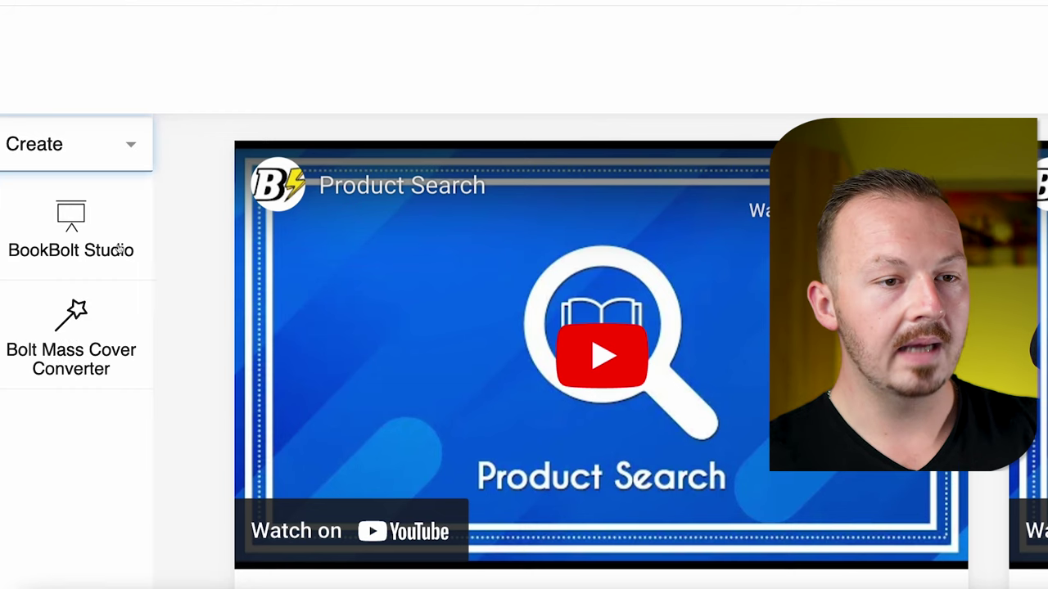
click(72, 220)
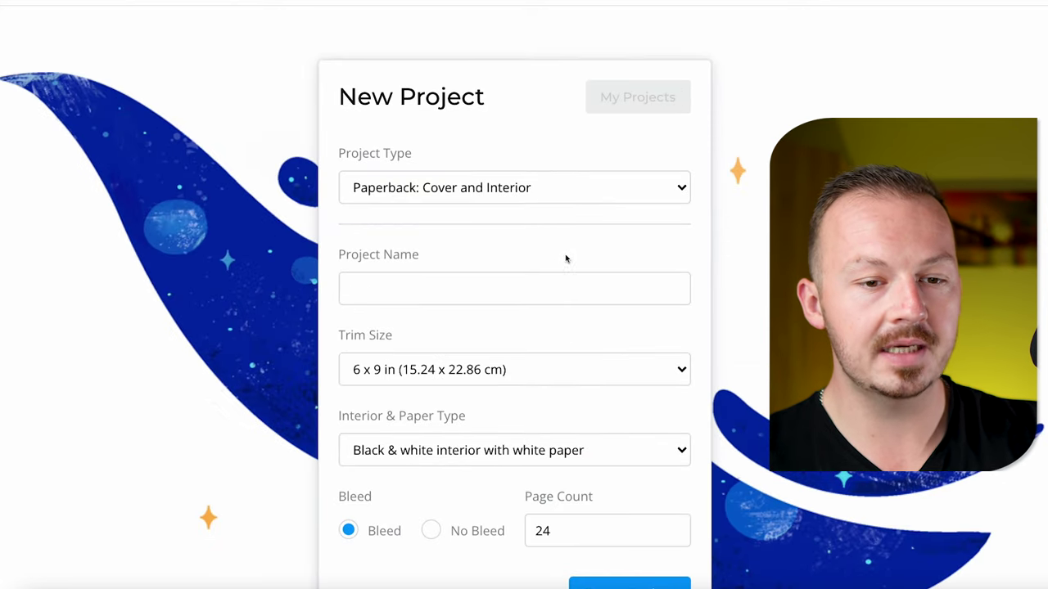
Choose "Paperback: Cover and Interior" as the project type and name the project "Ai Art Medieval City".
scroll(540, 237, down, 1)
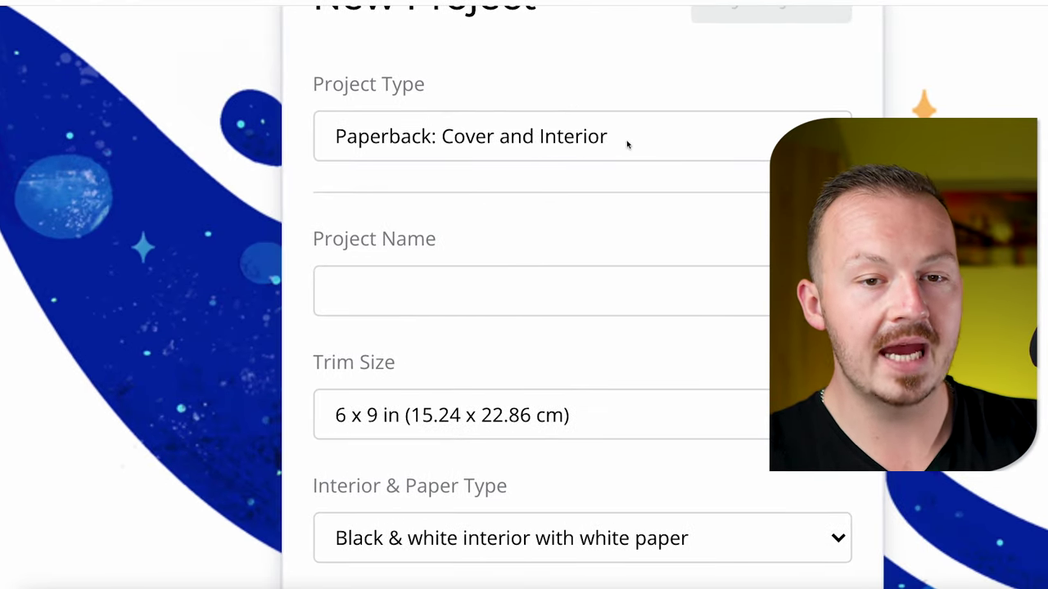
click(627, 144)
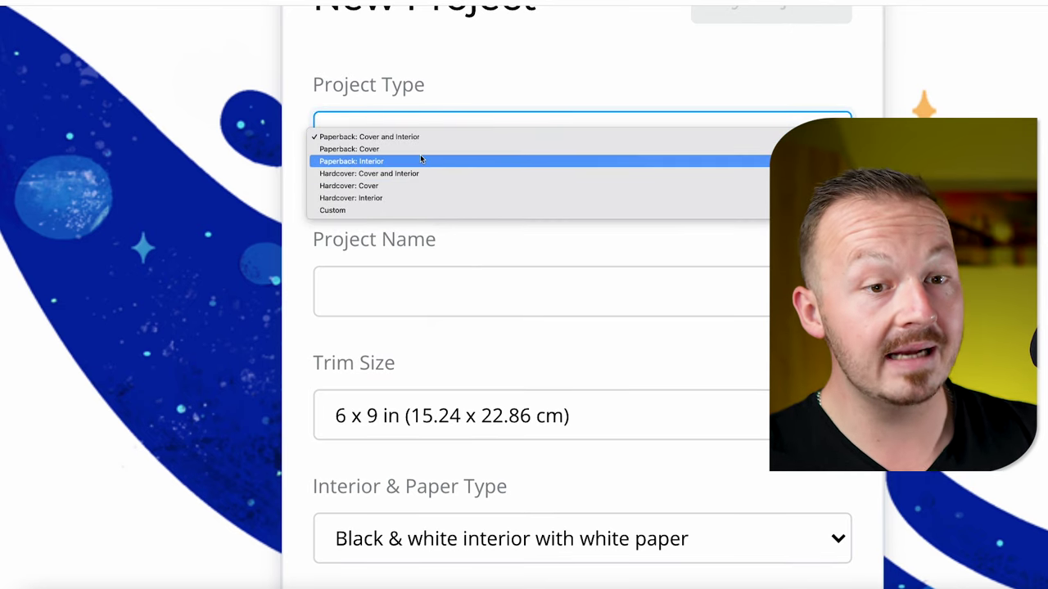
click(373, 137)
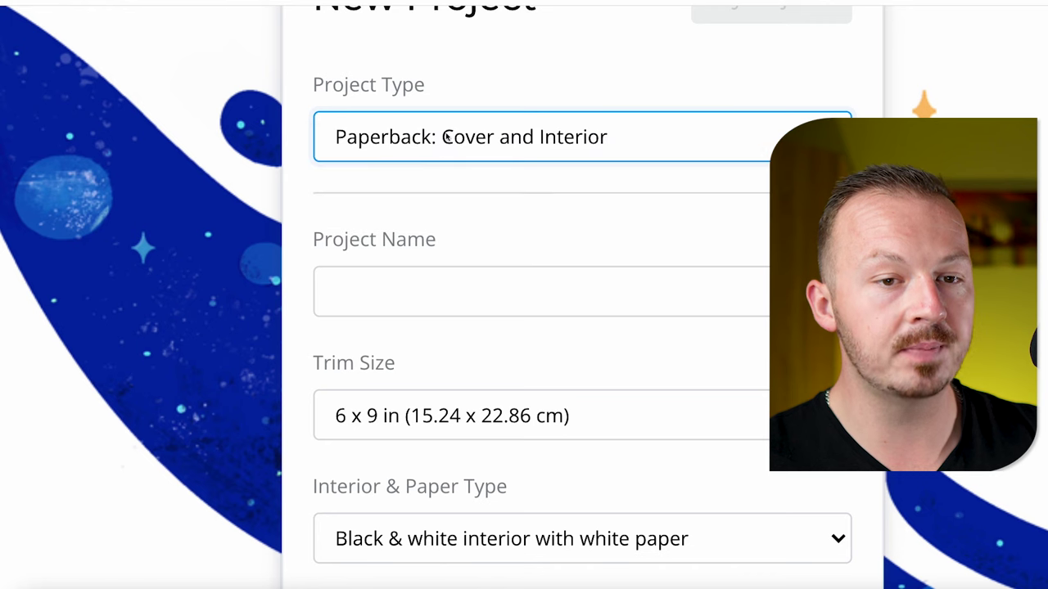
key(Tab)
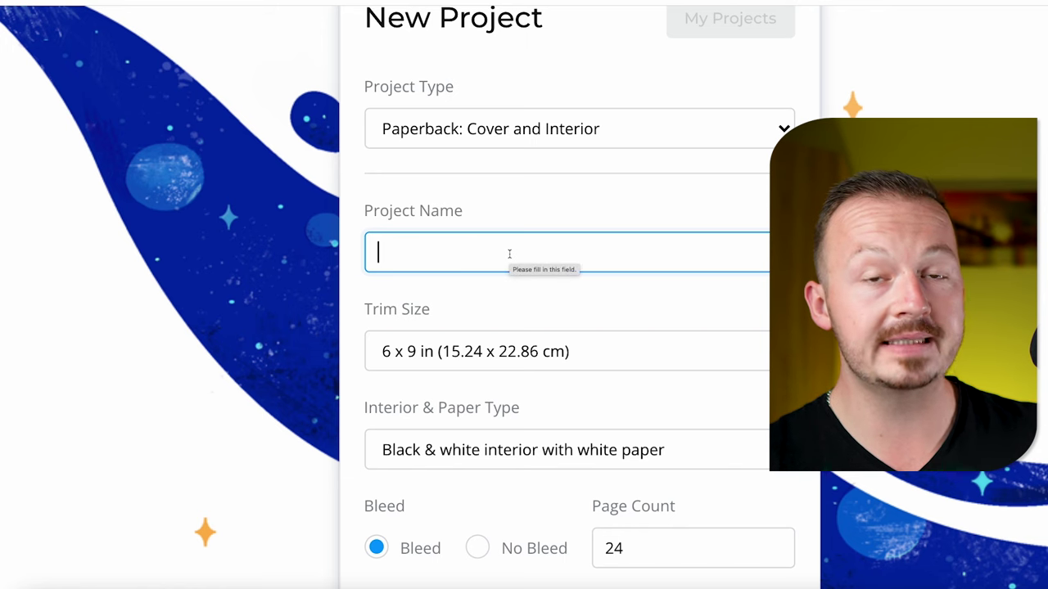
text(Ai Art Medieval City)
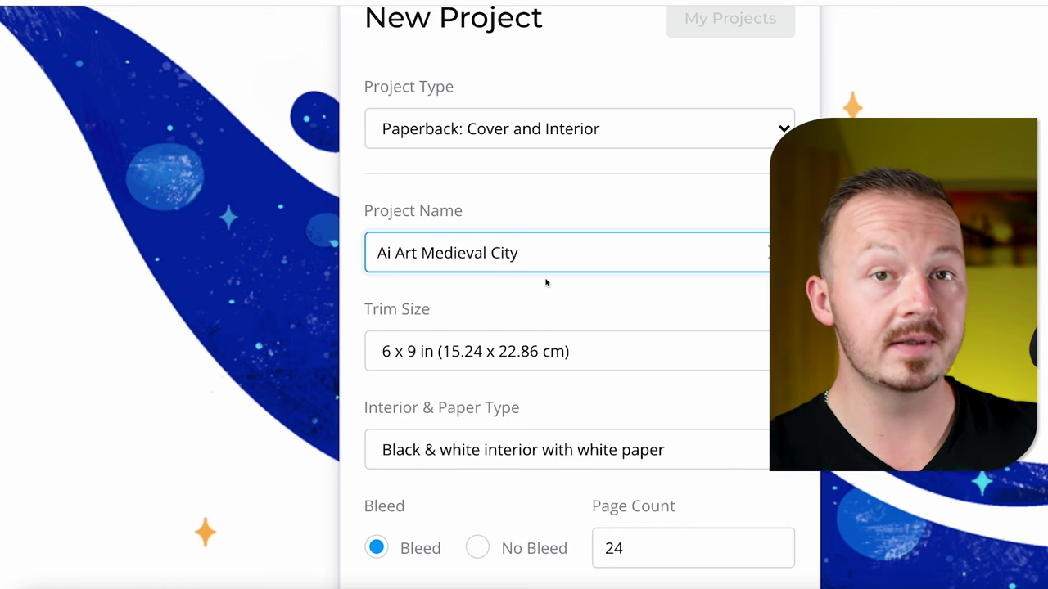
Select 6 x 9 in (15.24 x 22.86 cm) as the project's trim size.
scroll(589, 283, down, 3)
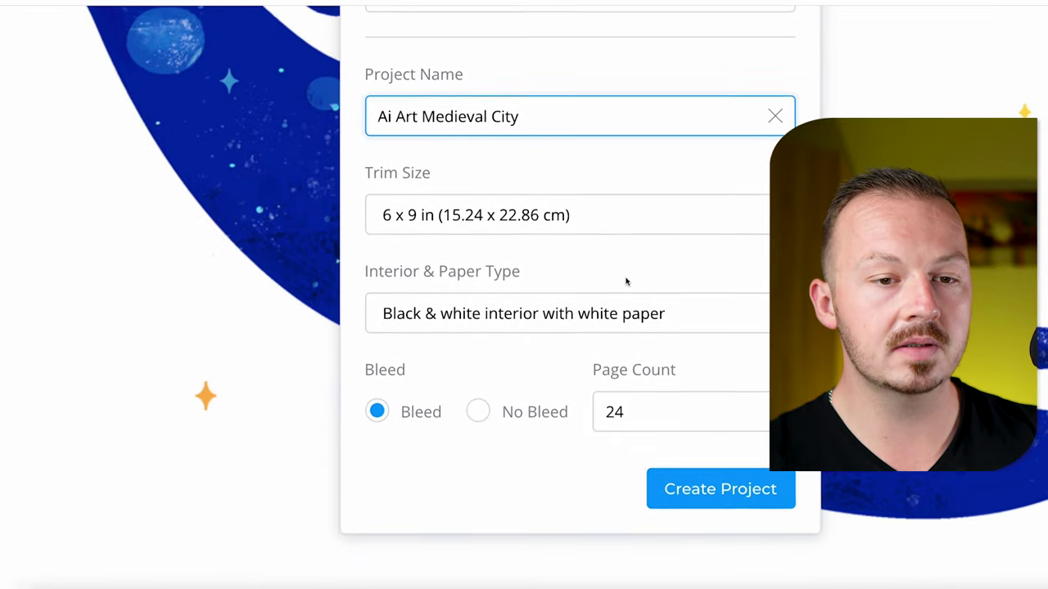
click(627, 236)
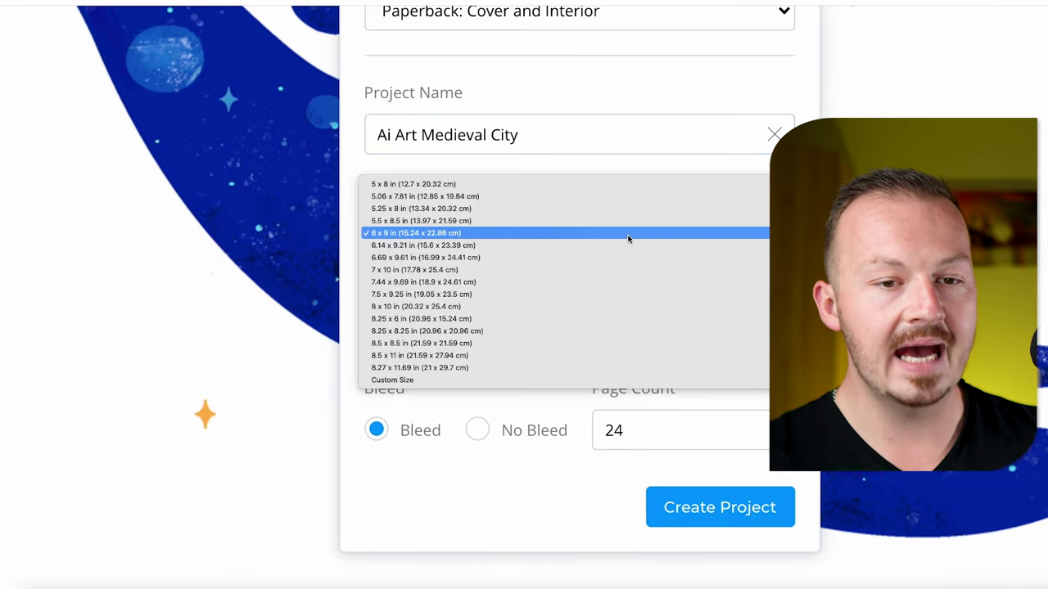
click(496, 233)
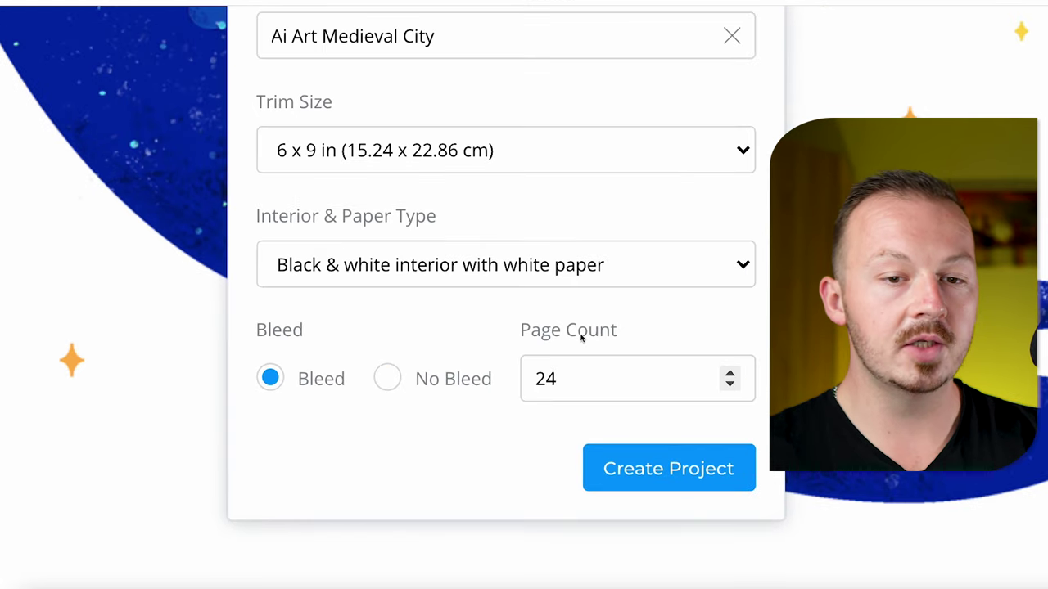
Set the page count to 100 and create the project.
scroll(554, 342, down, 1)
drag(594, 357, 508, 360)
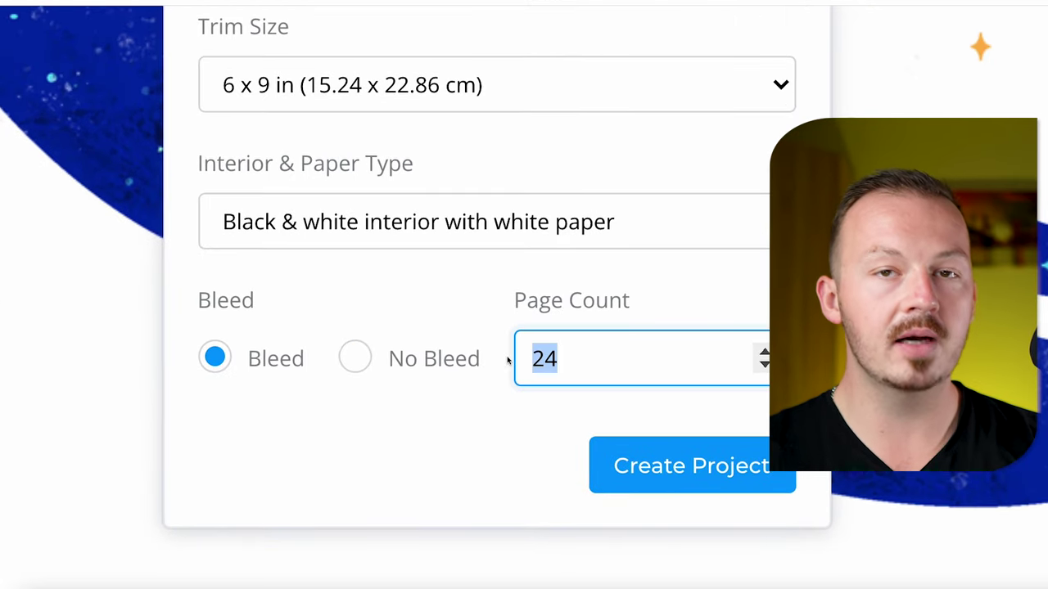
text(100)
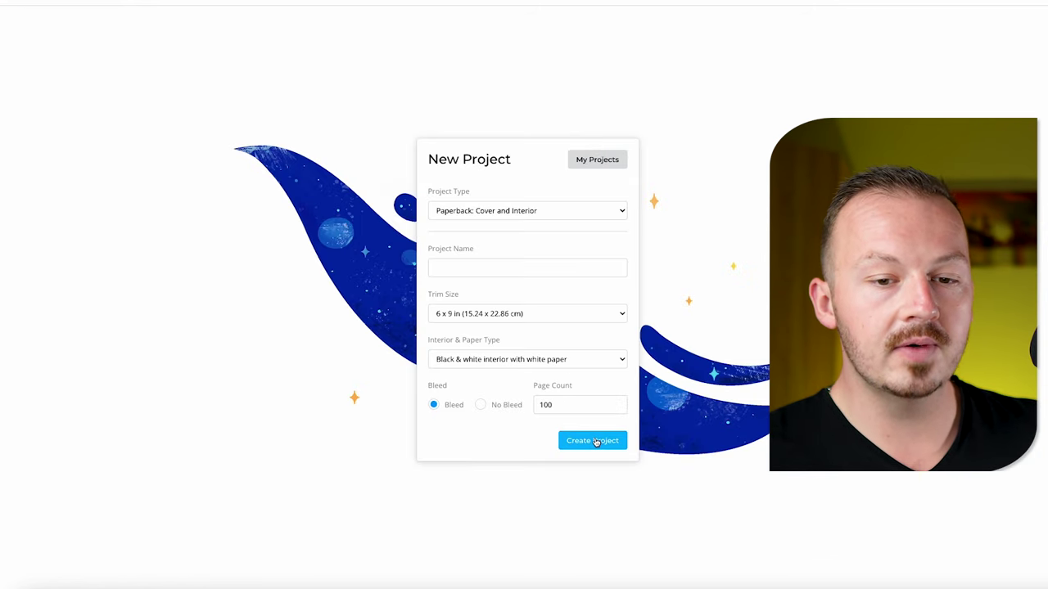
click(595, 441)
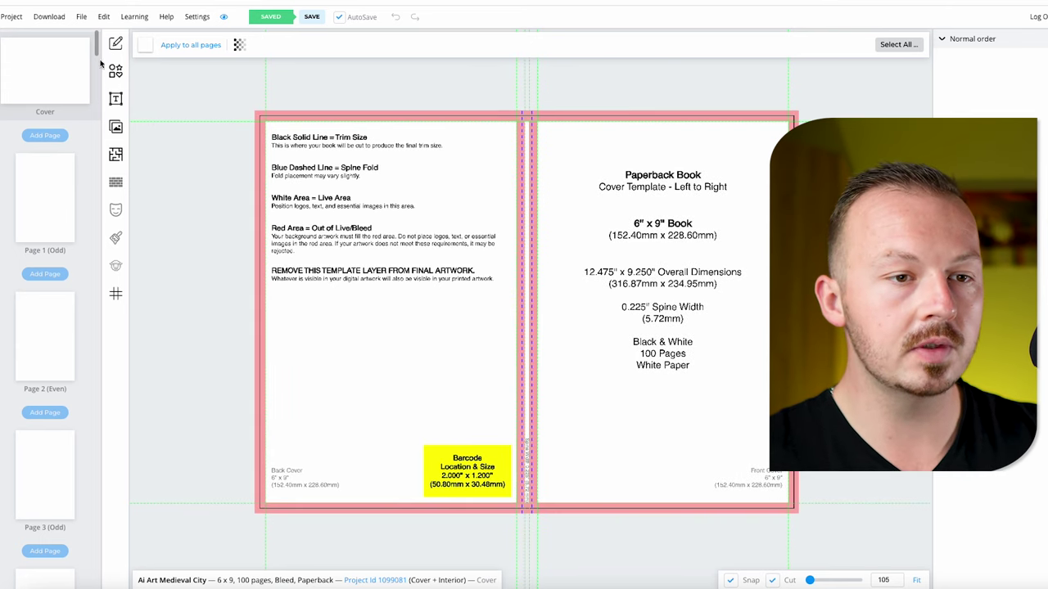
Upload the two medieval street images and insert the one with the red-cloaked figure on the front cover.
click(117, 129)
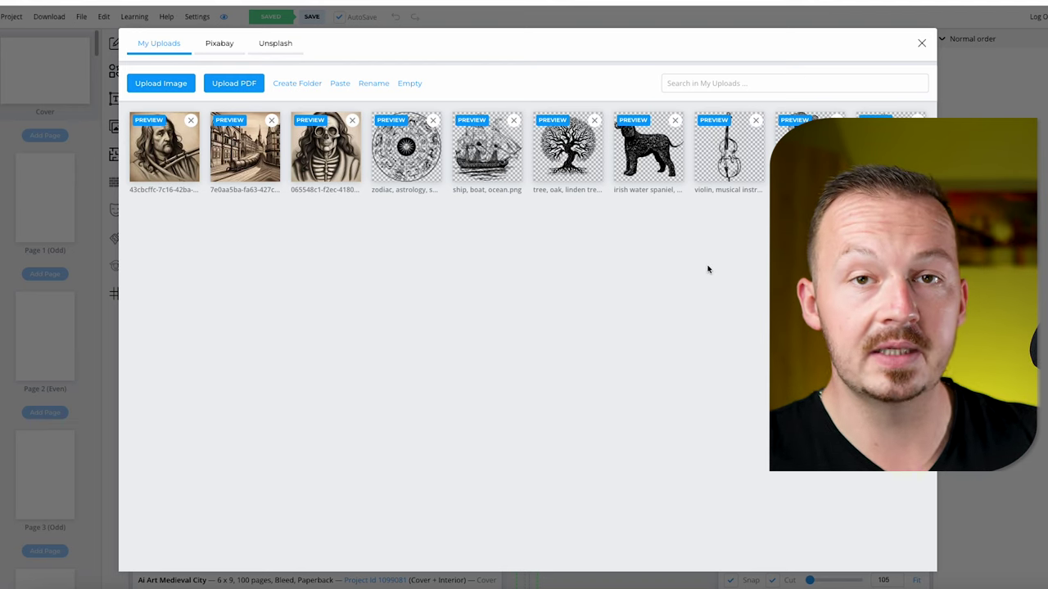
click(170, 86)
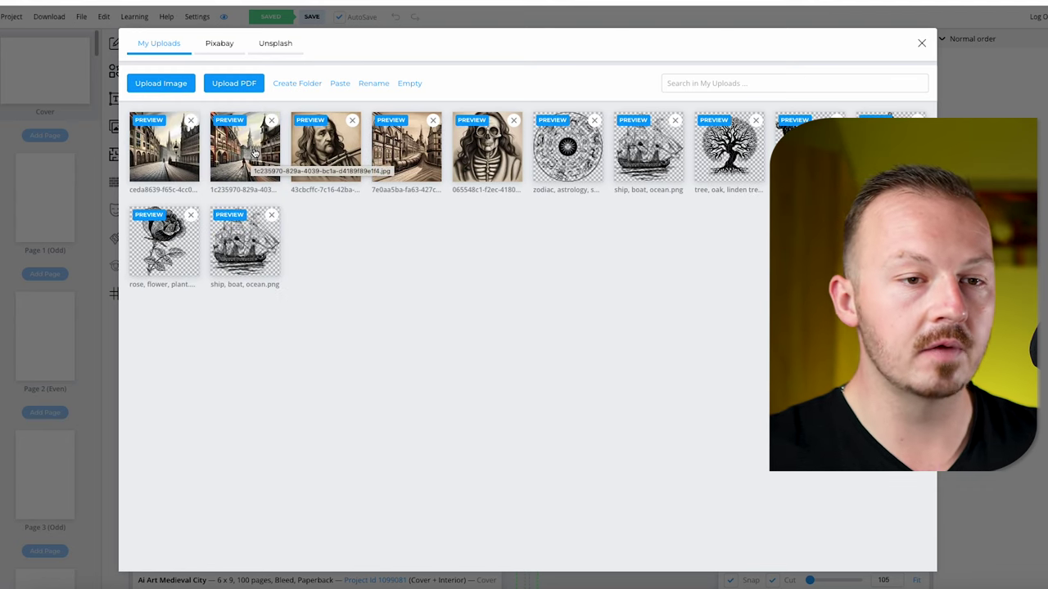
click(254, 151)
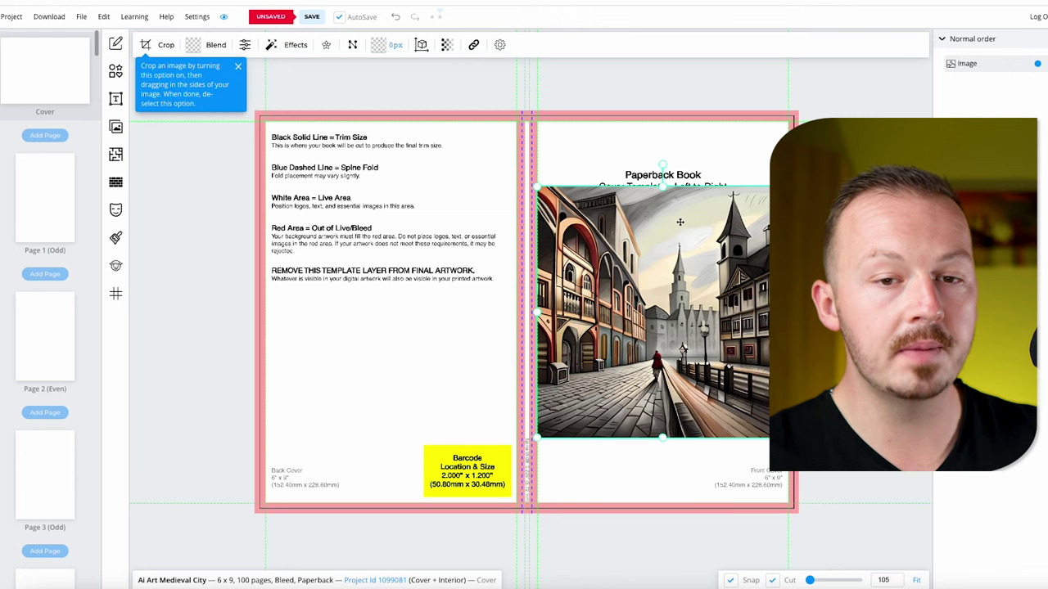
Stretch the street image vertically so it fills the front cover's full live area.
drag(664, 187, 663, 121)
drag(663, 439, 671, 502)
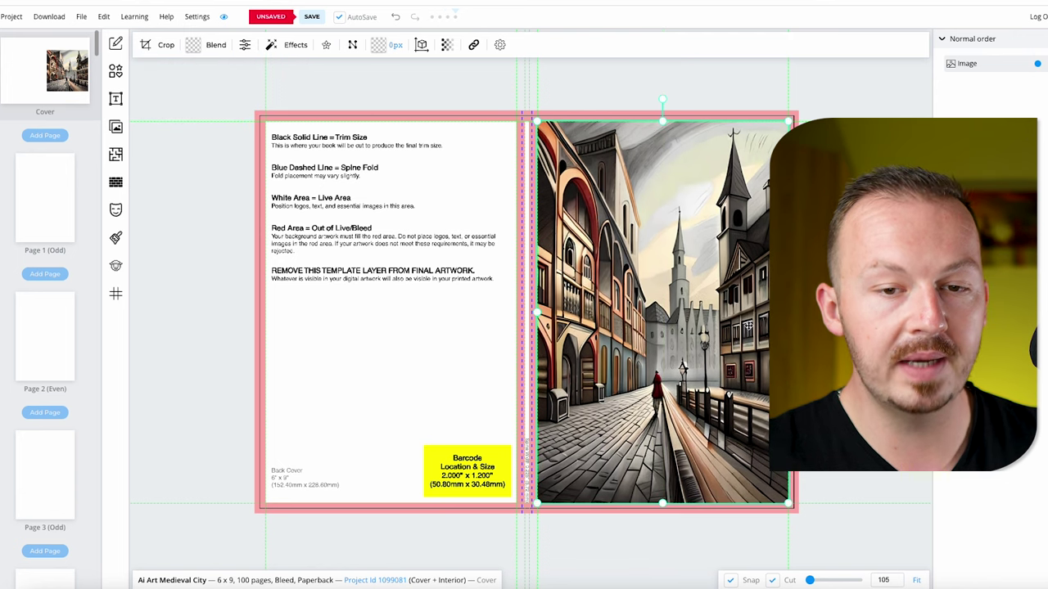
click(425, 285)
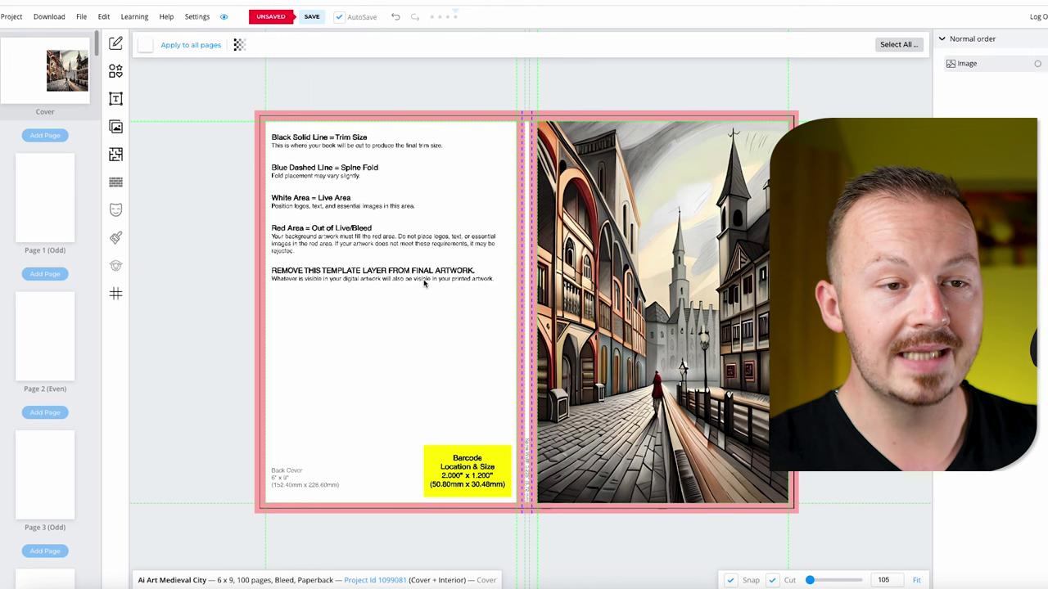
Insert the other uploaded street image on the back cover and stretch it to the cover's full height.
click(116, 131)
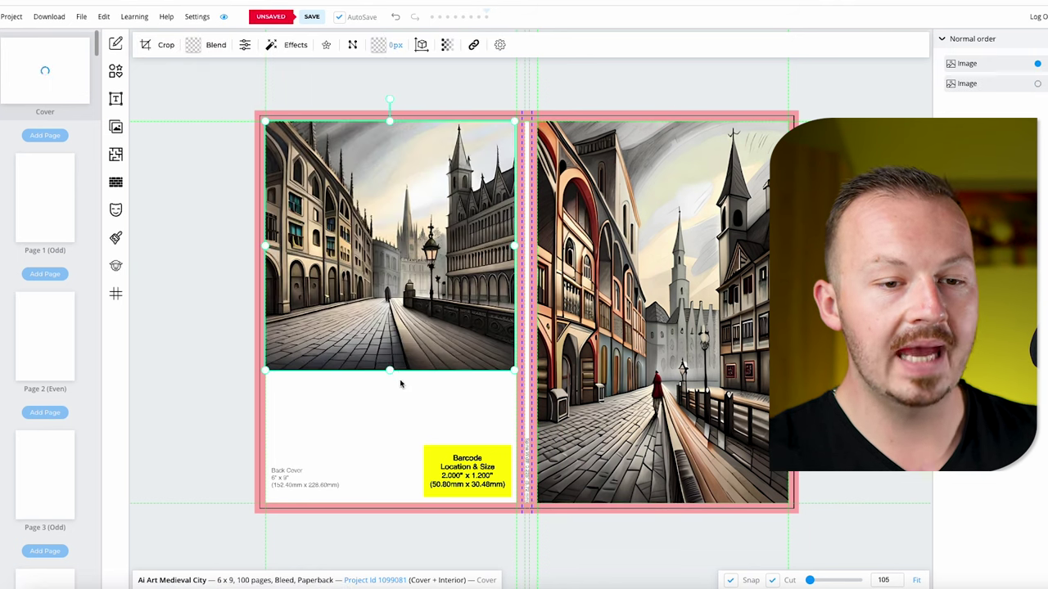
drag(389, 373, 396, 503)
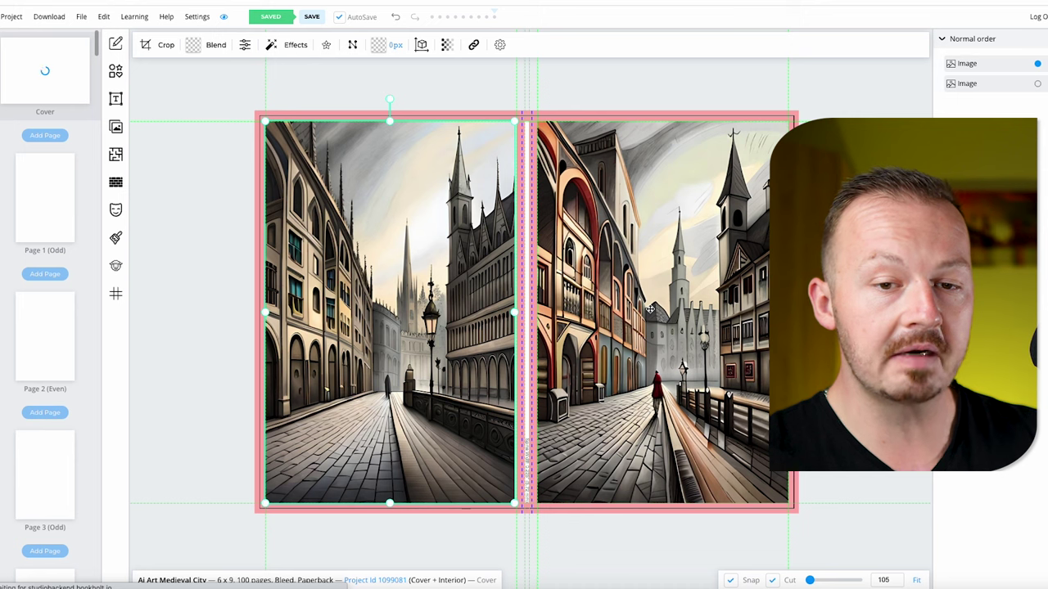
click(524, 303)
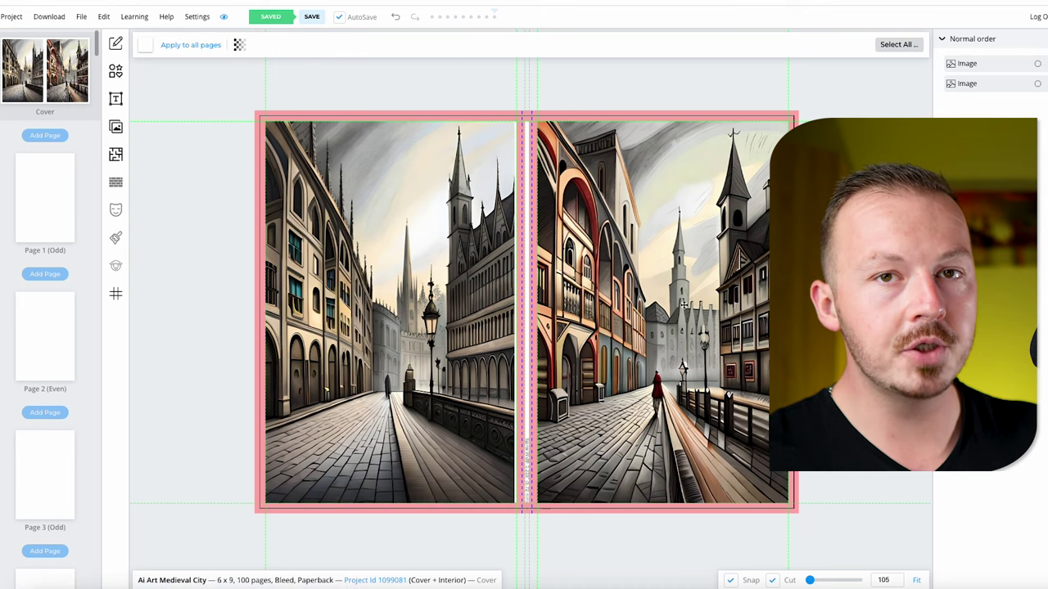
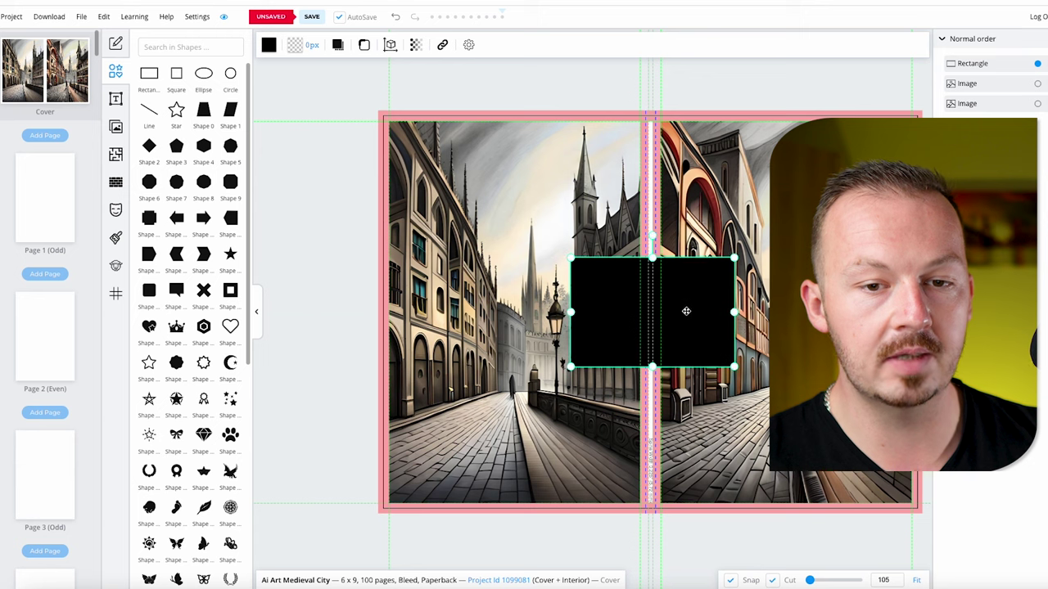
Cover the bleed margins and the spine with black rectangles that frame both cover images.
drag(689, 315, 689, 262)
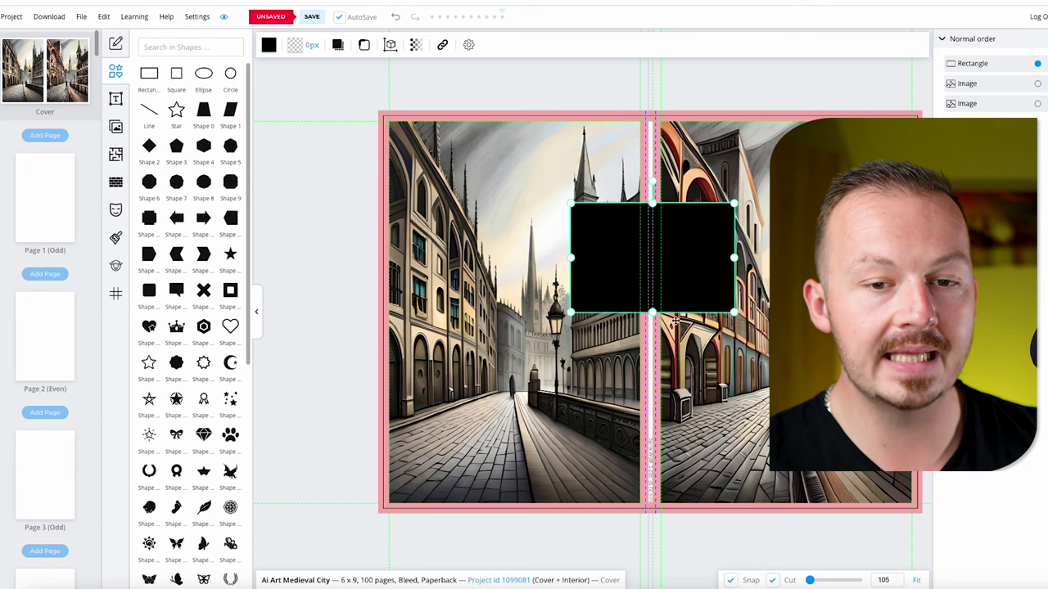
drag(689, 261, 682, 115)
click(149, 73)
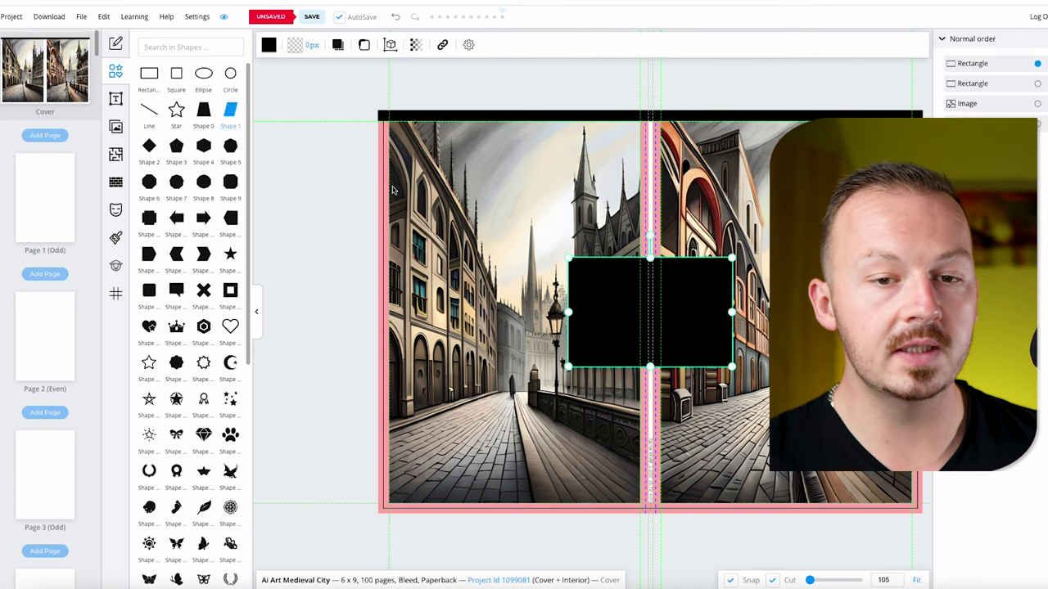
drag(732, 314, 769, 313)
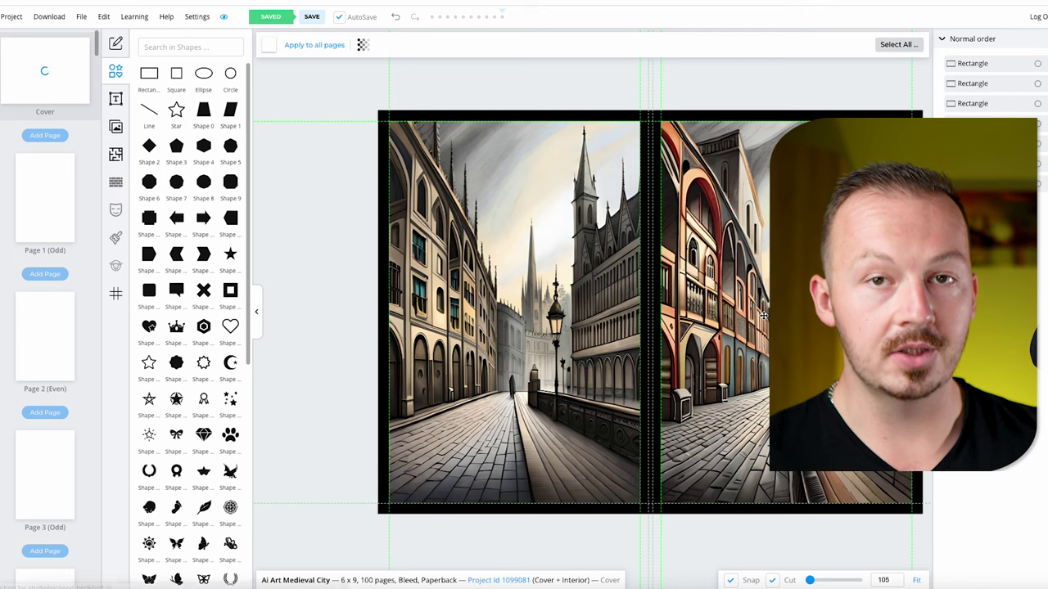
Add the speech-bubble shape to the front cover and enlarge it over the upper part of the image.
click(180, 292)
drag(684, 317, 796, 263)
drag(814, 309, 796, 292)
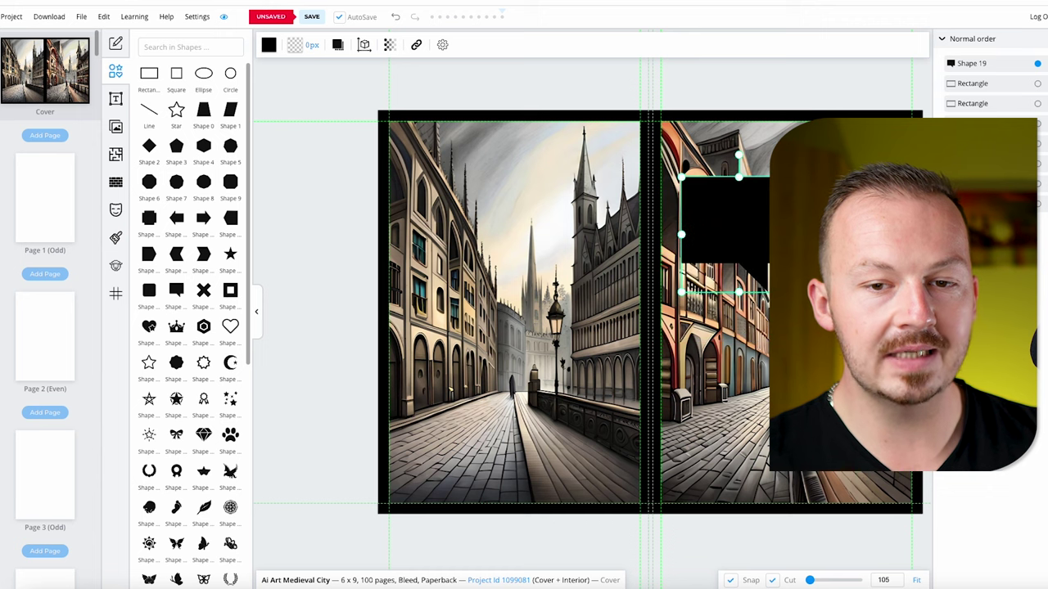
drag(724, 217, 721, 226)
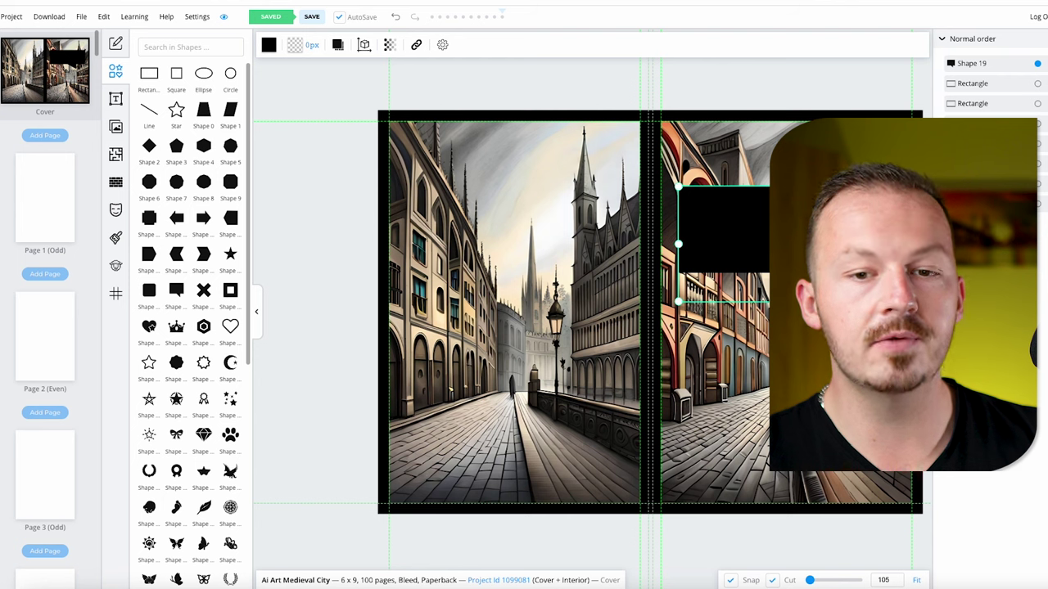
Reposition the speech bubble horizontally centred on the front cover and nudge it slightly lower.
drag(799, 226, 527, 230)
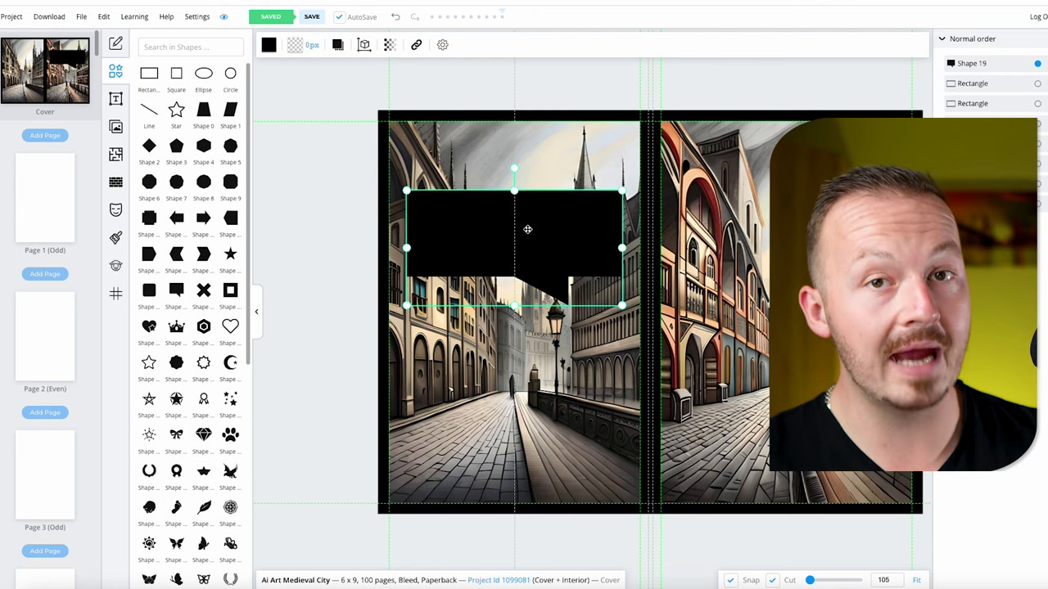
drag(527, 230, 798, 228)
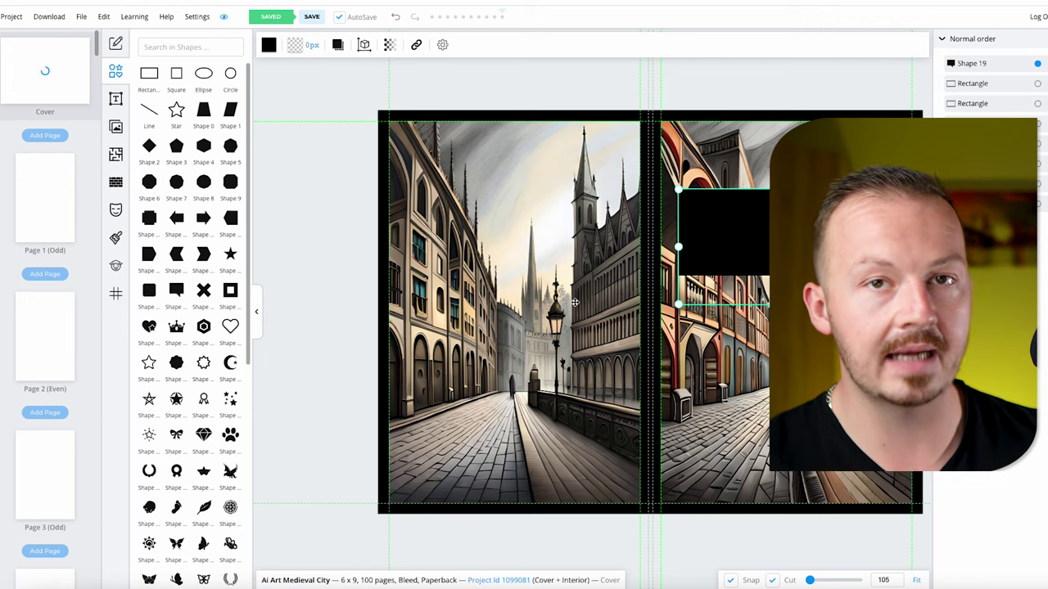
key(Down)
key(Down)
key(Down)
key(Down)
key(Down)
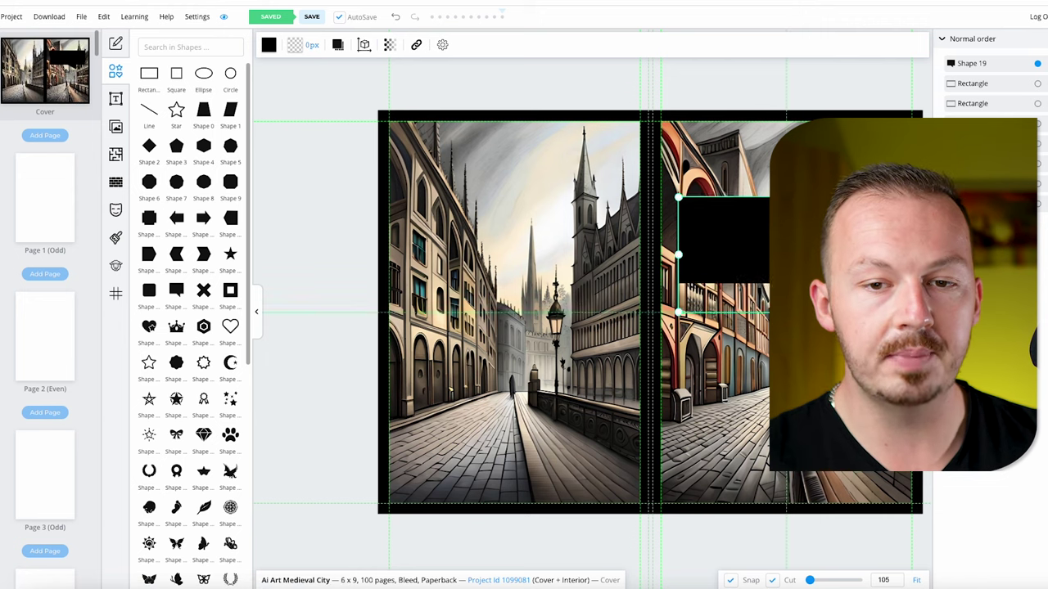
Fill the speech bubble on the front cover with dark red.
click(268, 46)
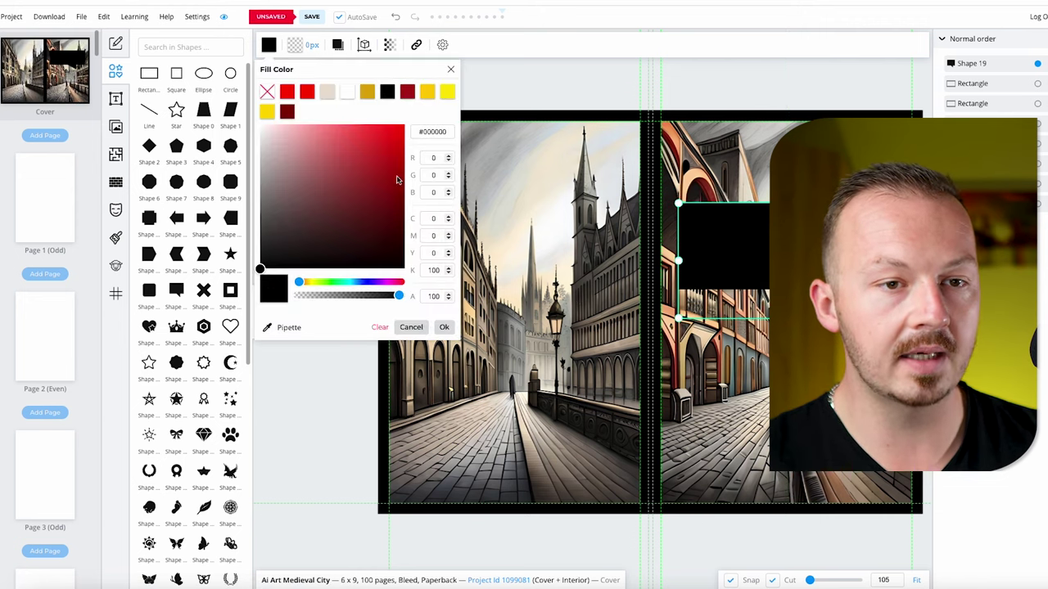
click(287, 111)
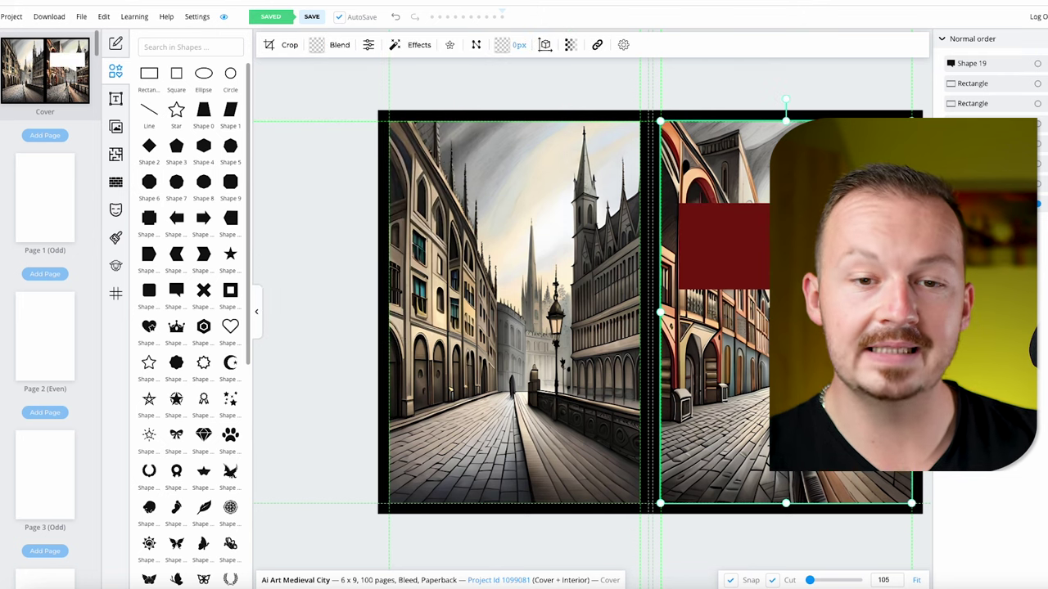
click(720, 246)
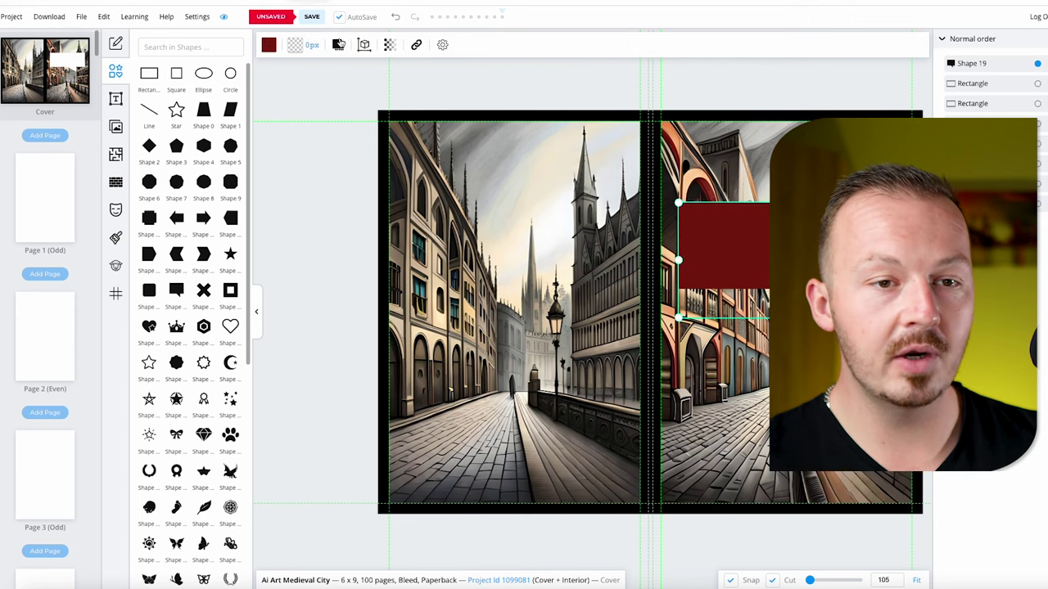
Add the heading text "My Journal" and place it on the dark red speech bubble.
click(115, 99)
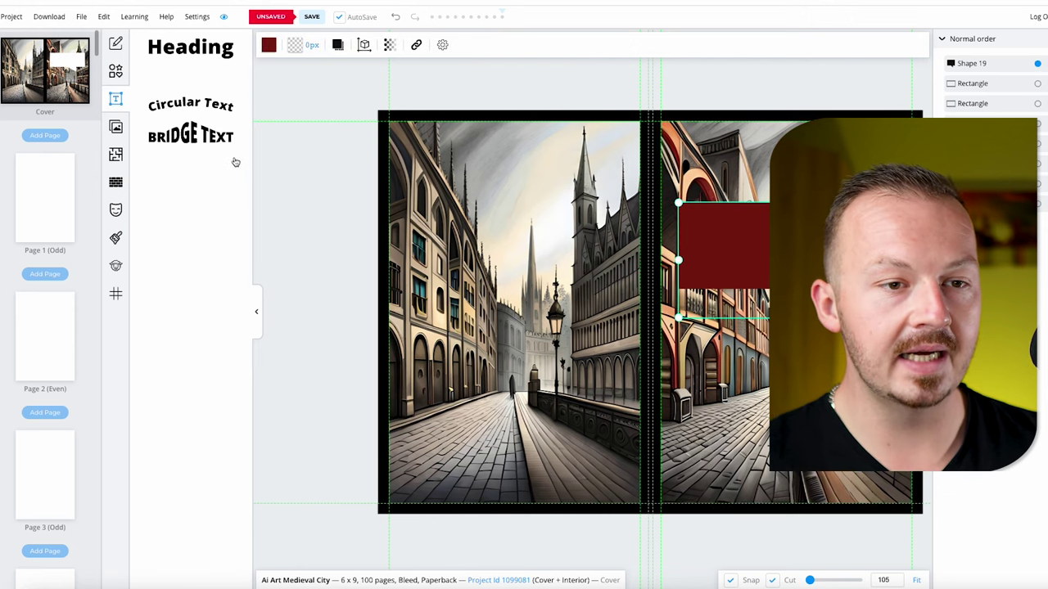
click(205, 50)
drag(619, 308, 725, 238)
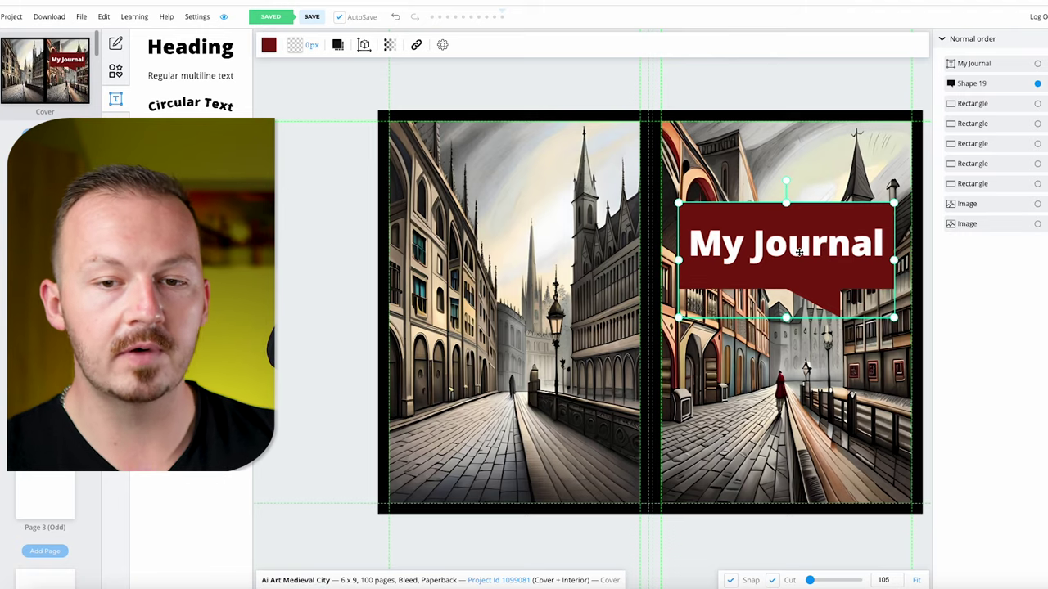
Set the "My Journal" heading's font style to Bold Italic.
click(800, 253)
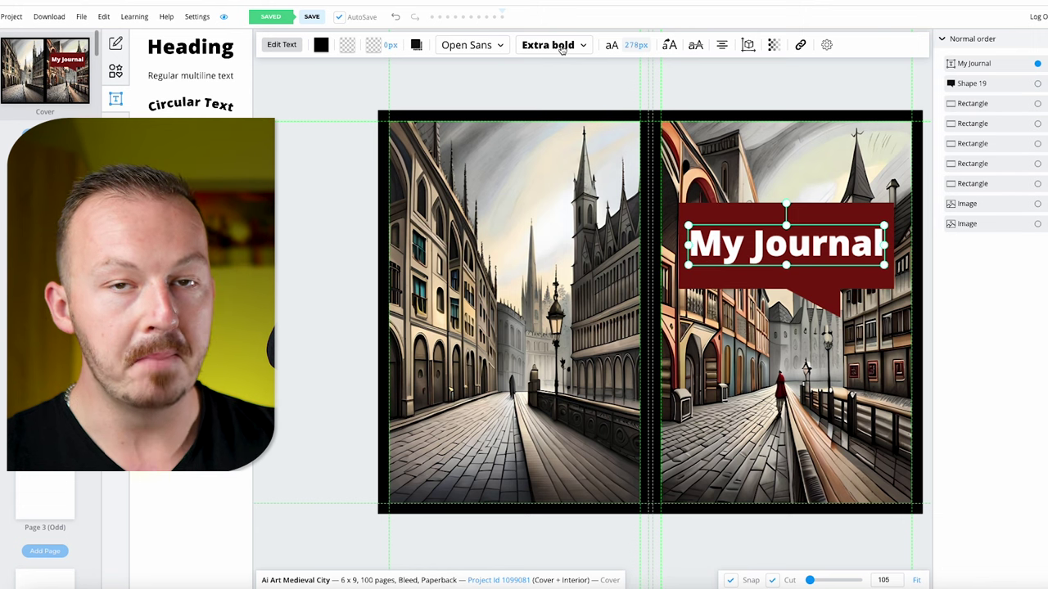
click(524, 45)
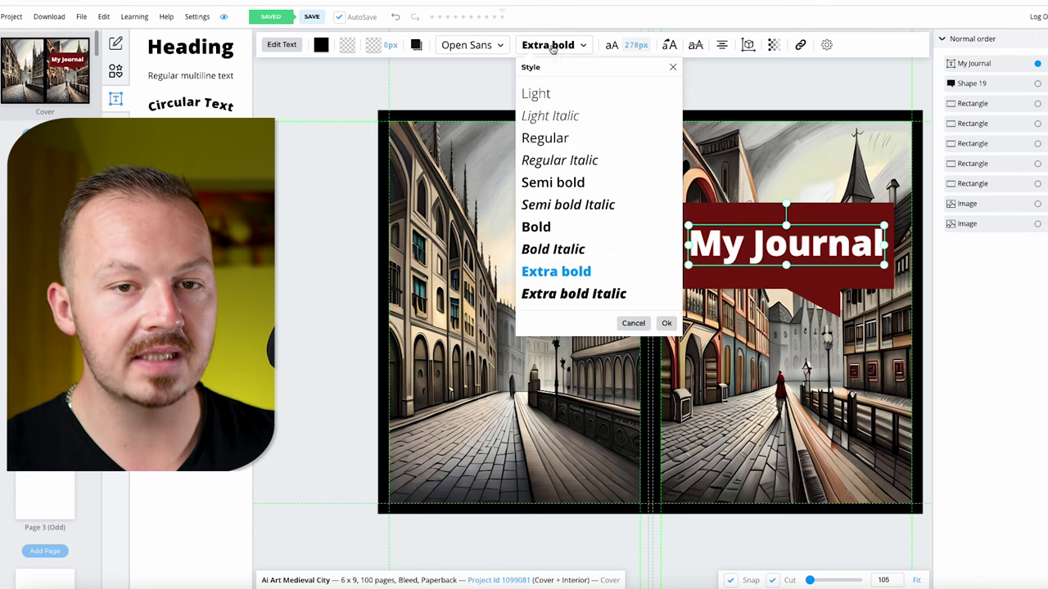
click(560, 160)
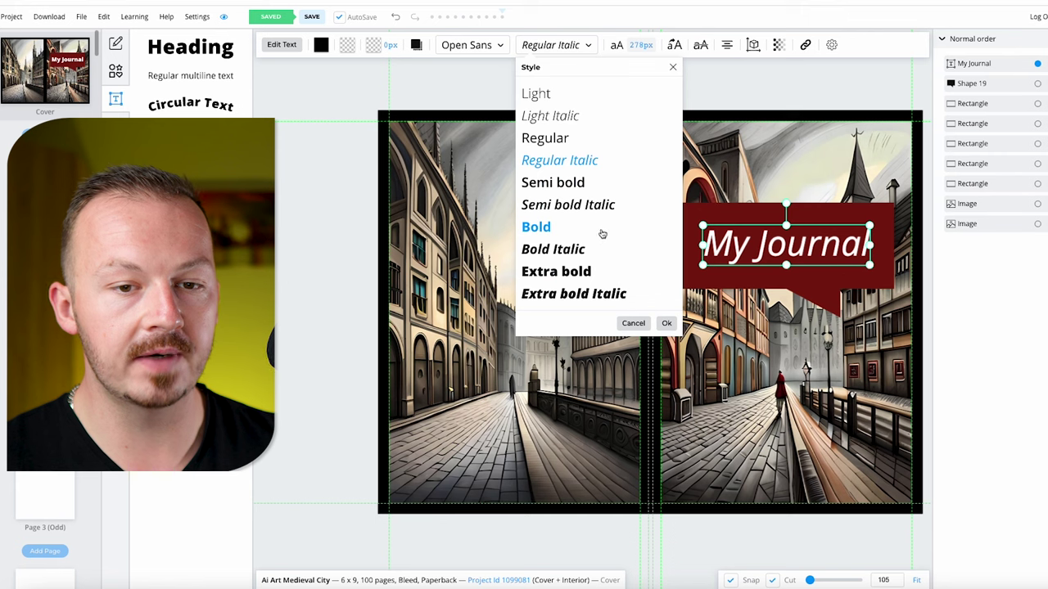
click(600, 249)
click(666, 323)
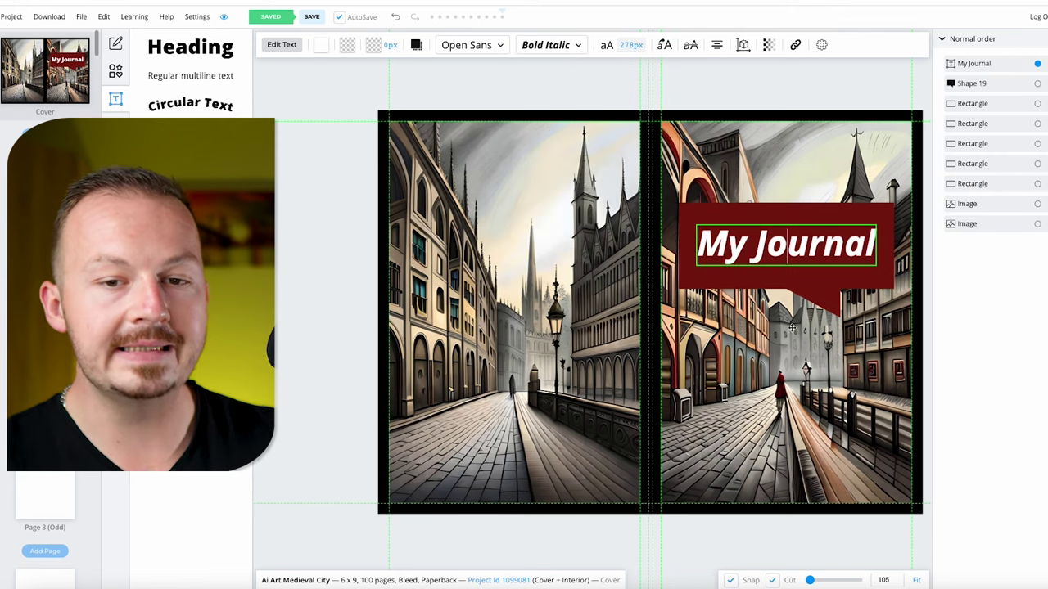
key(Escape)
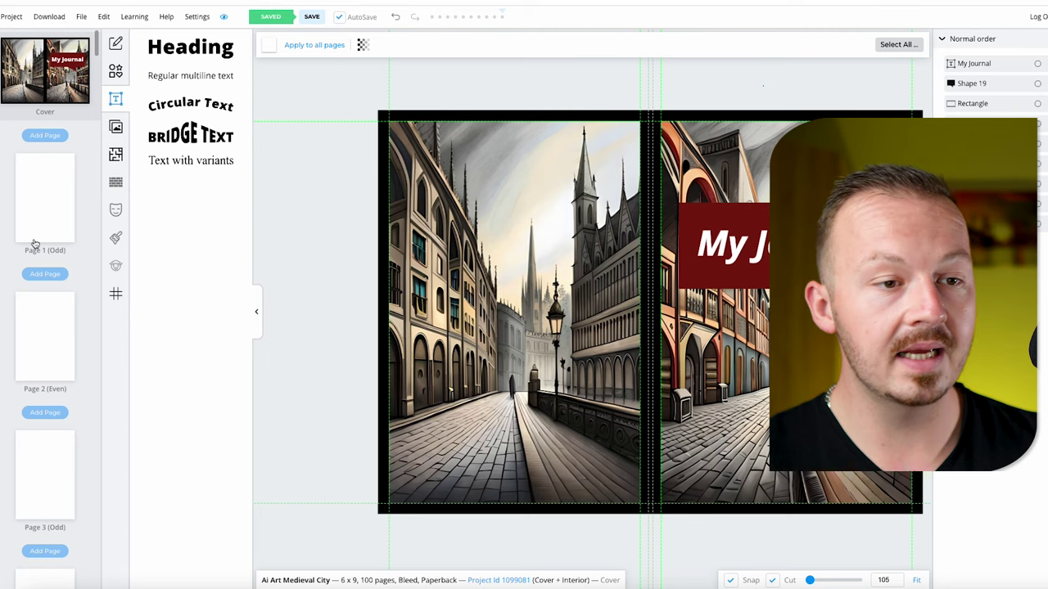
Look through the project's interior page list and open Page 1 (Odd) for editing.
scroll(32, 237, down, 2)
scroll(50, 333, up, 2)
scroll(50, 333, down, 20)
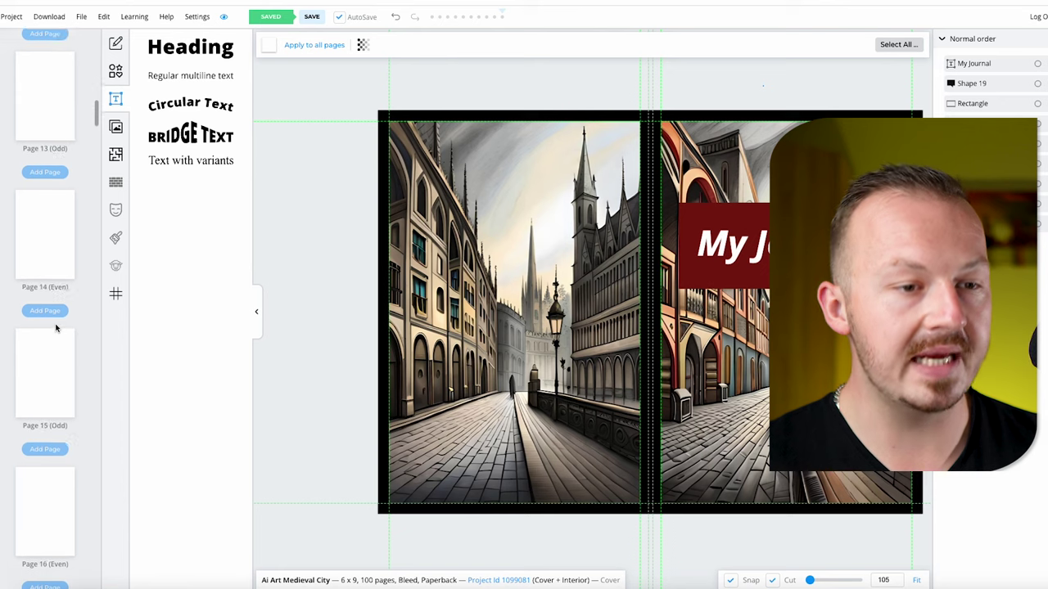
scroll(52, 328, up, 20)
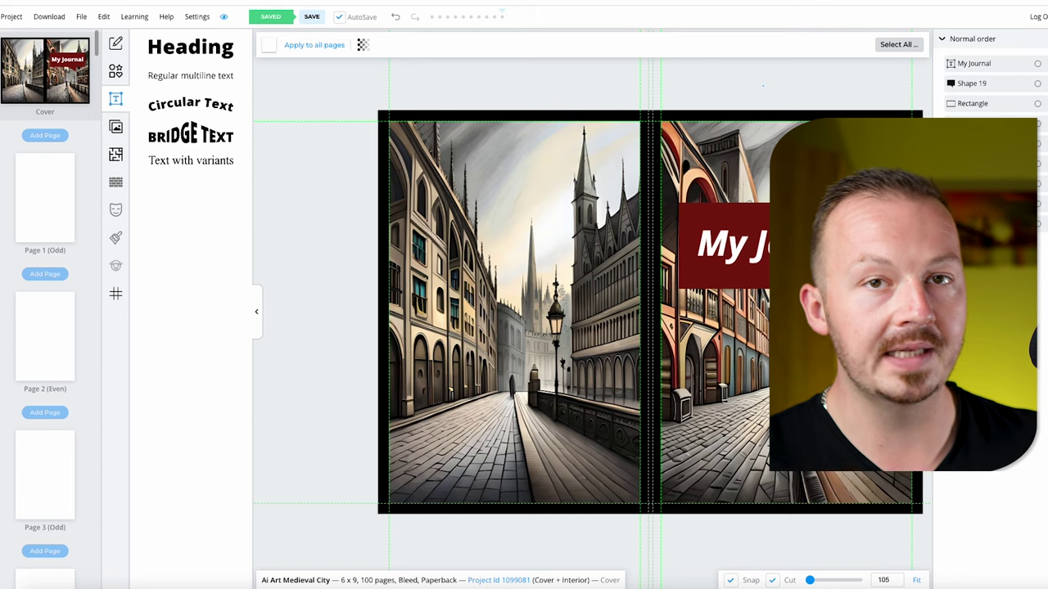
click(43, 213)
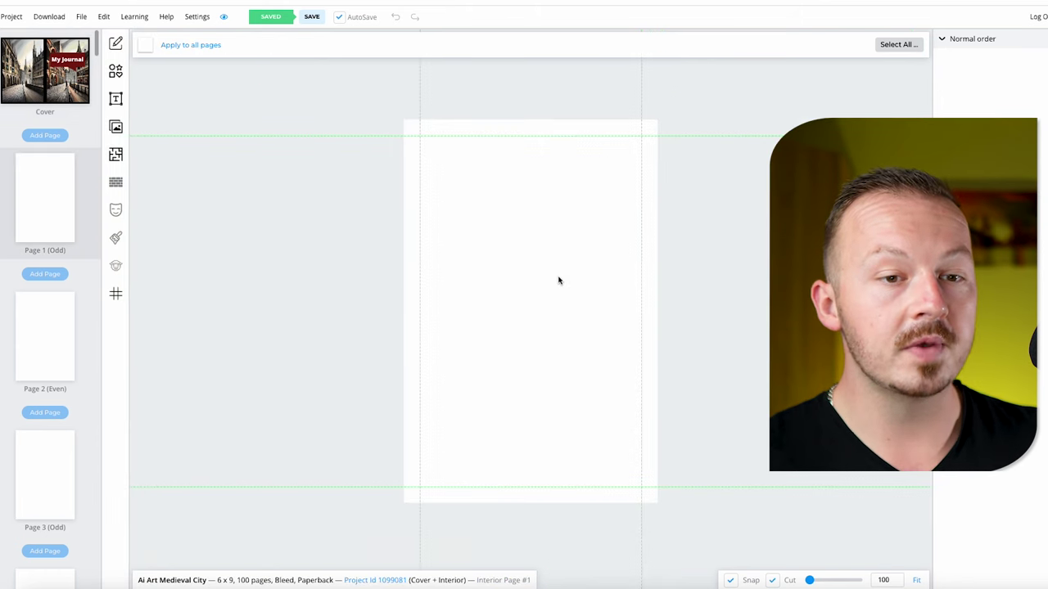
click(70, 346)
click(42, 201)
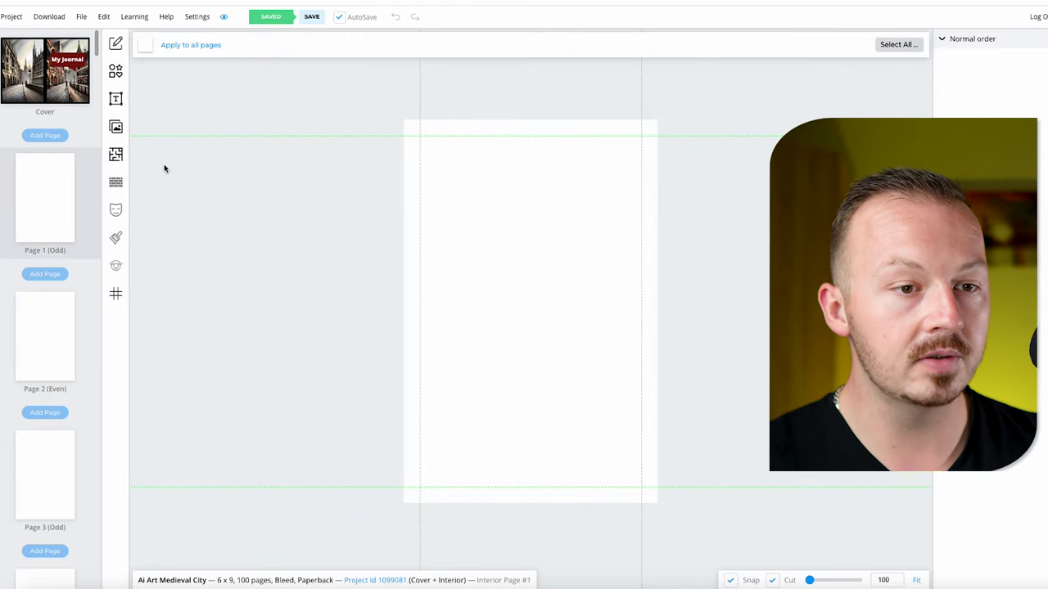
Open the Interior Templates Library and browse through the available page templates, from ruled and graph layouts to puzzles, trackers and planners.
click(116, 155)
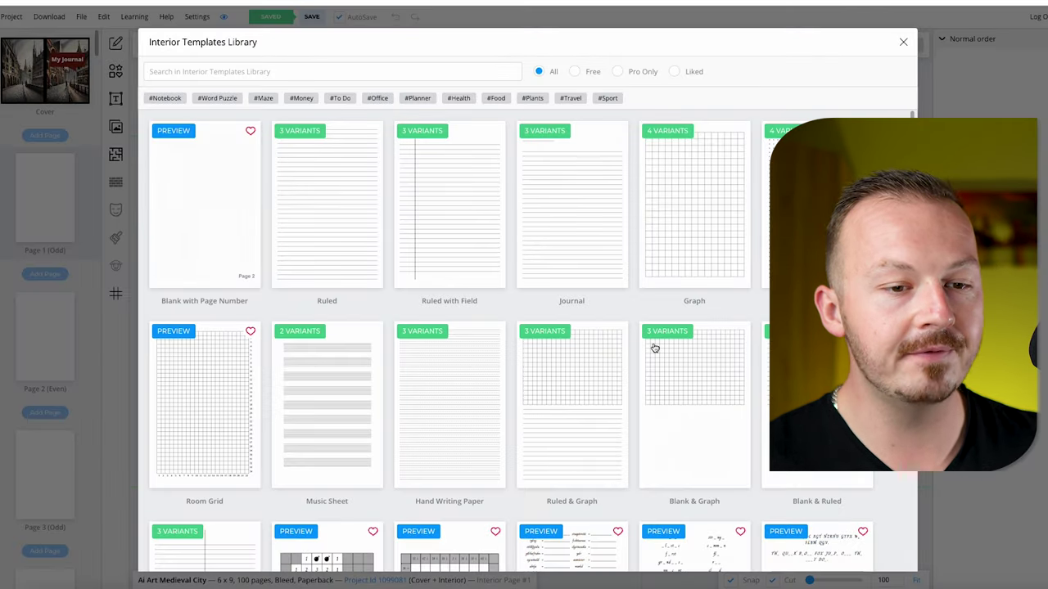
scroll(656, 349, down, 5)
scroll(658, 351, up, 5)
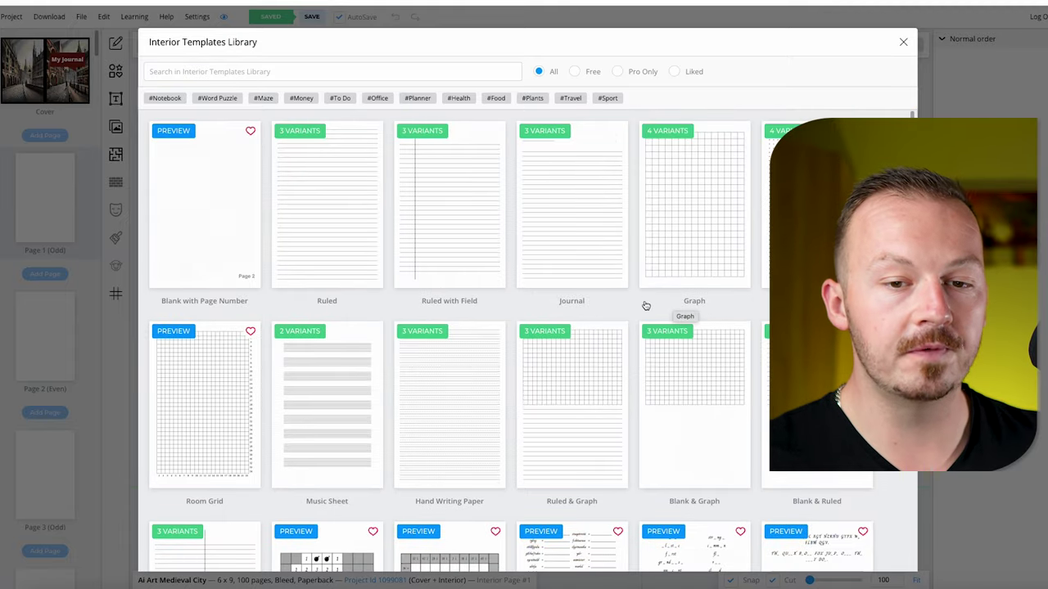
scroll(630, 299, down, 5)
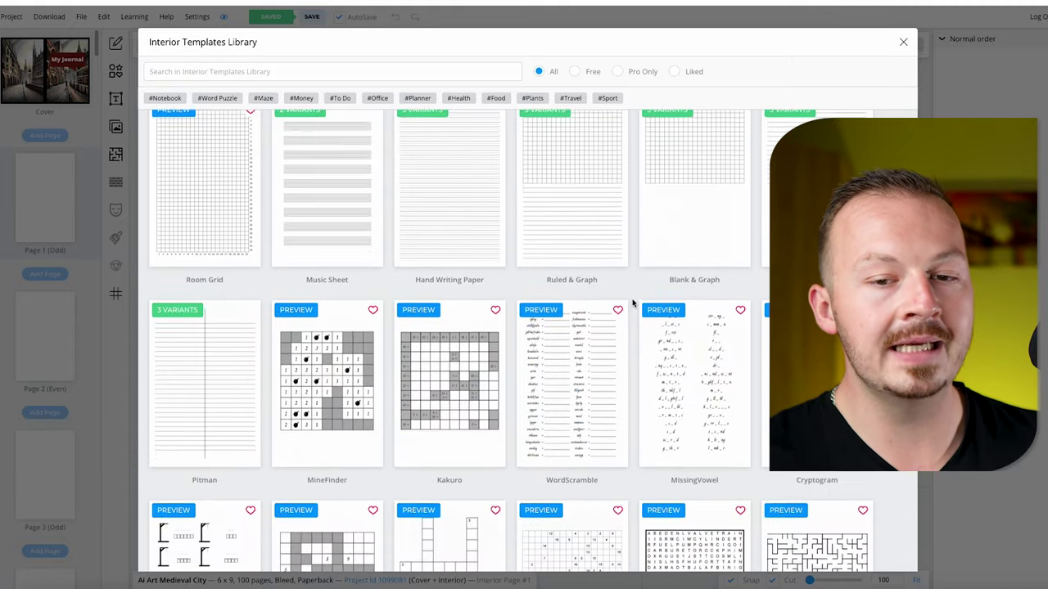
scroll(631, 296, down, 3)
scroll(626, 294, up, 5)
scroll(624, 324, down, 2)
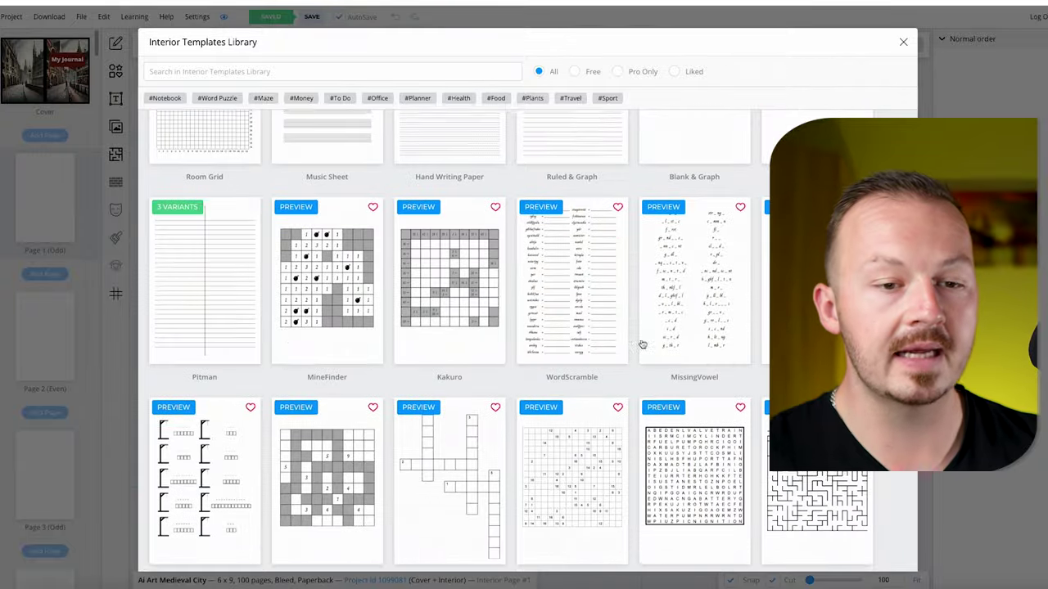
scroll(567, 356, down, 3)
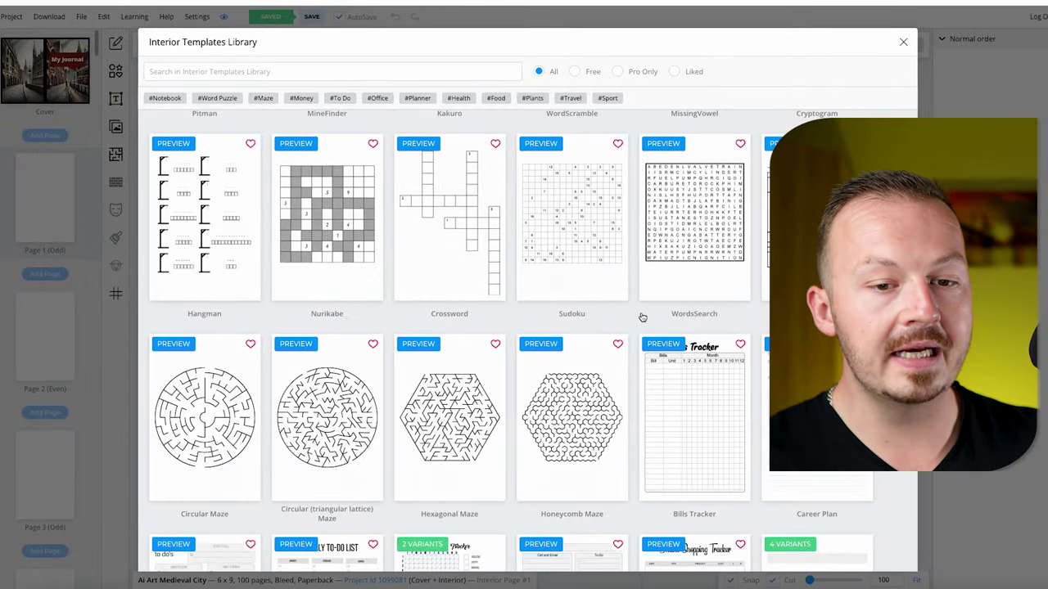
scroll(573, 295, down, 6)
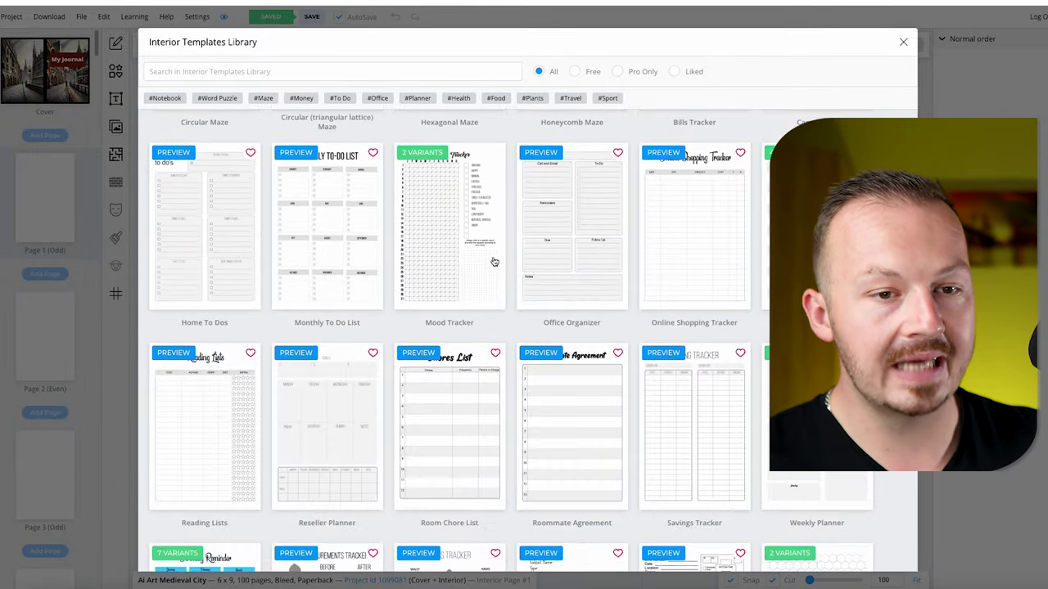
scroll(638, 359, down, 4)
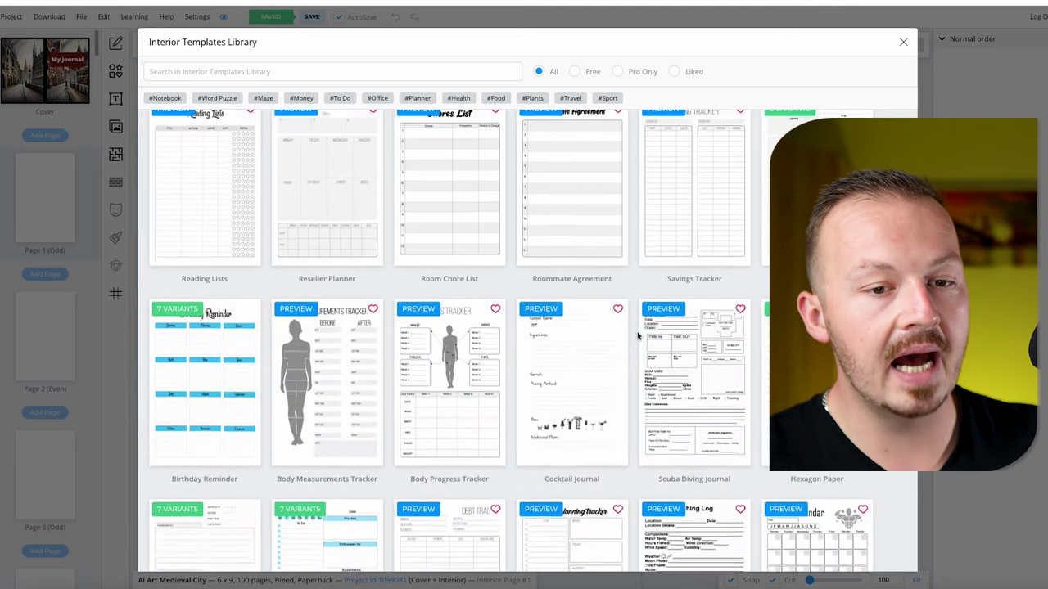
scroll(637, 336, down, 10)
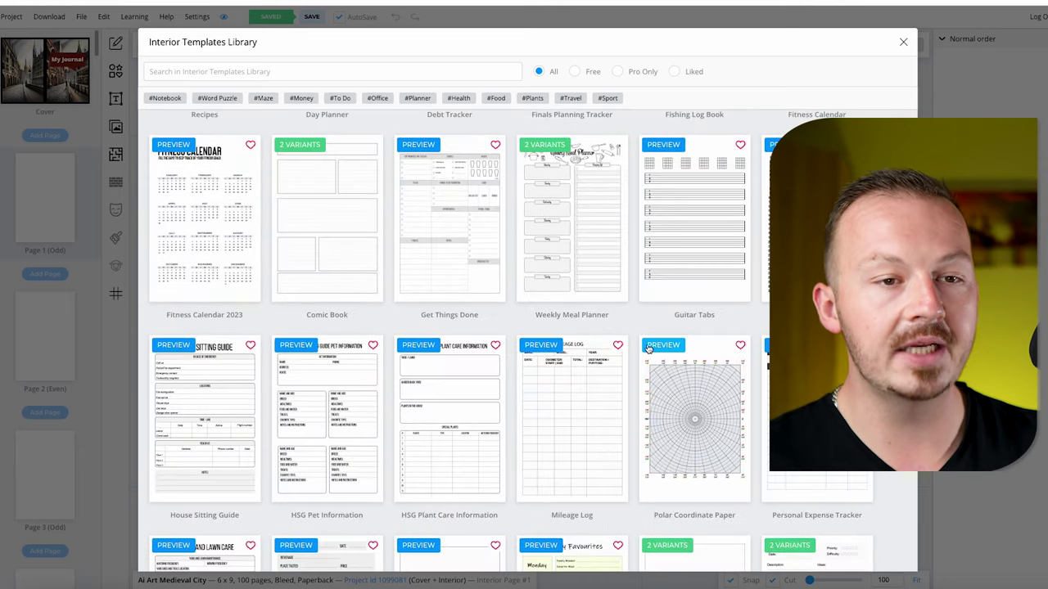
scroll(649, 347, down, 3)
scroll(665, 352, down, 3)
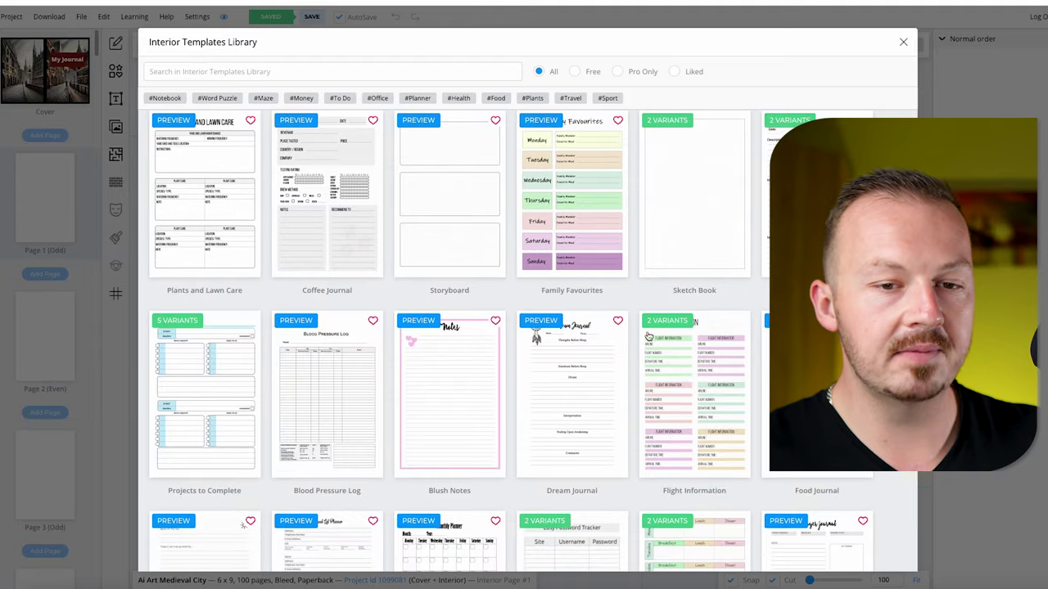
scroll(601, 235, down, 2)
scroll(676, 390, down, 10)
scroll(670, 350, up, 5)
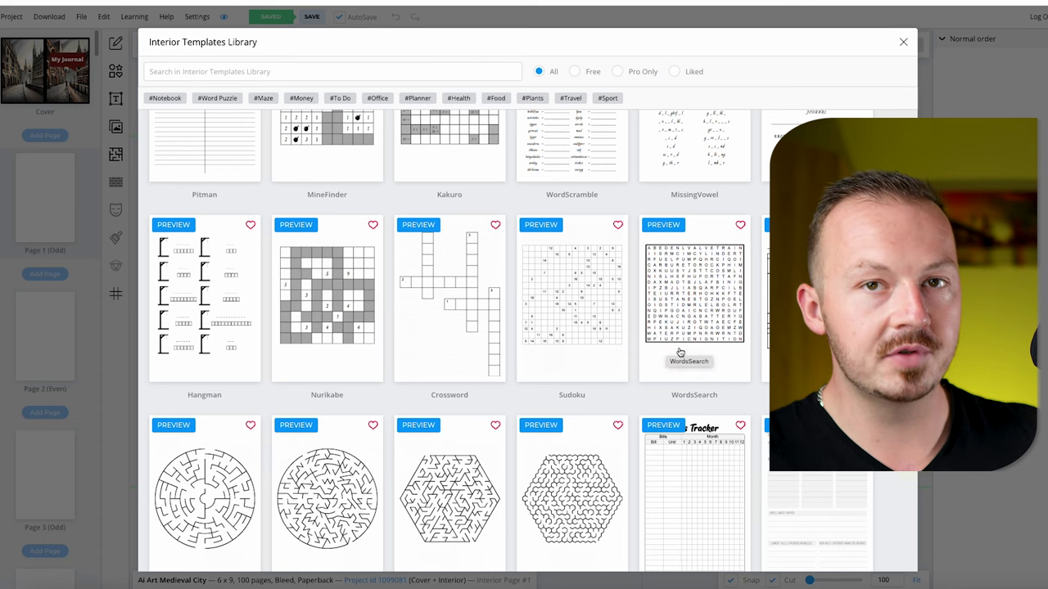
scroll(678, 350, up, 6)
scroll(667, 360, up, 2)
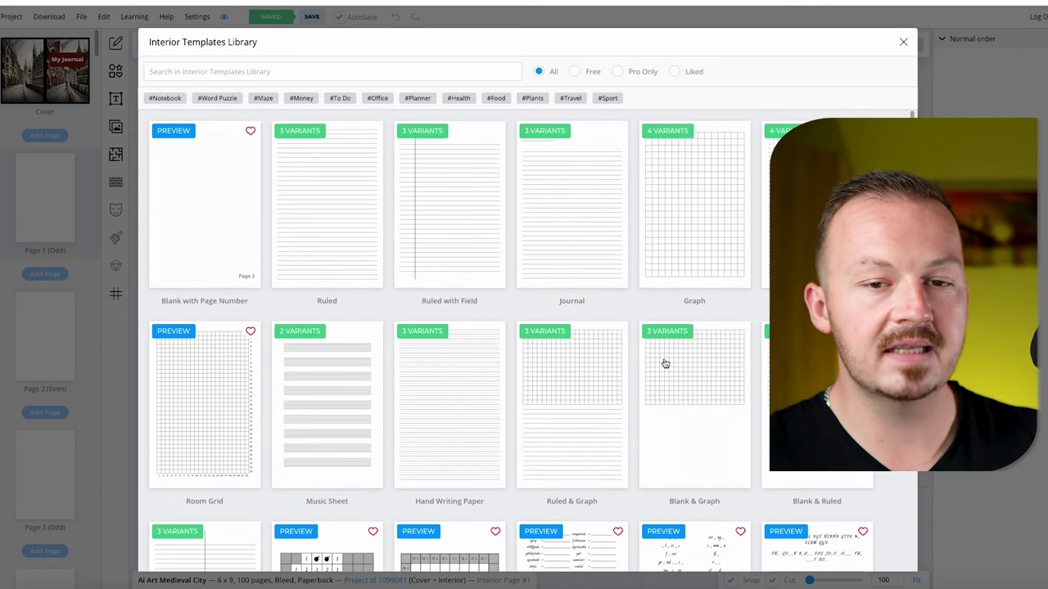
Apply the College Ruled variant of the Ruled template to all pages with the default options, and check Pages 2 and 3.
click(331, 208)
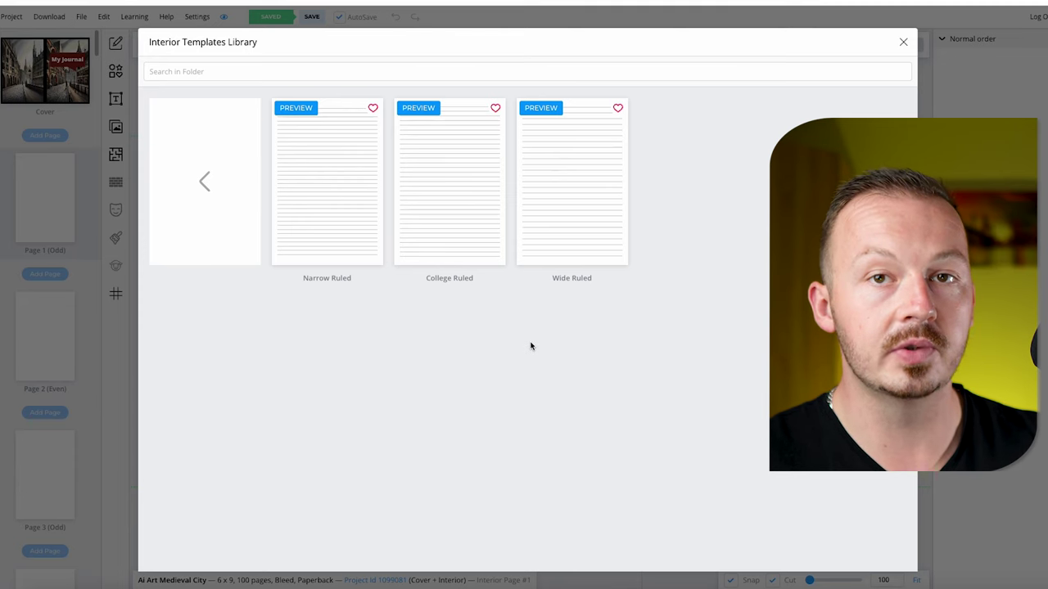
click(455, 177)
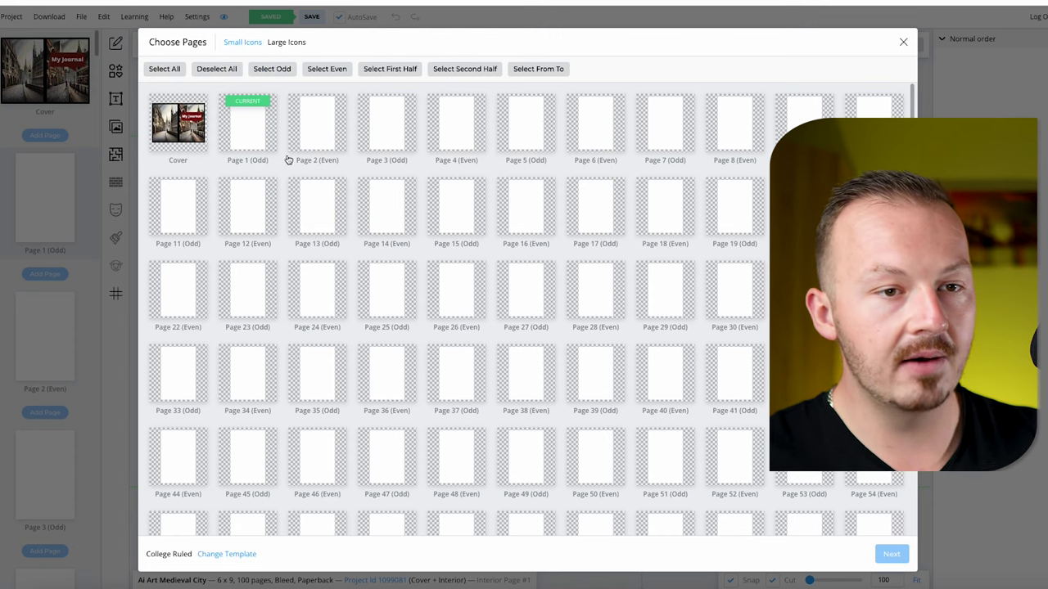
click(163, 68)
click(891, 554)
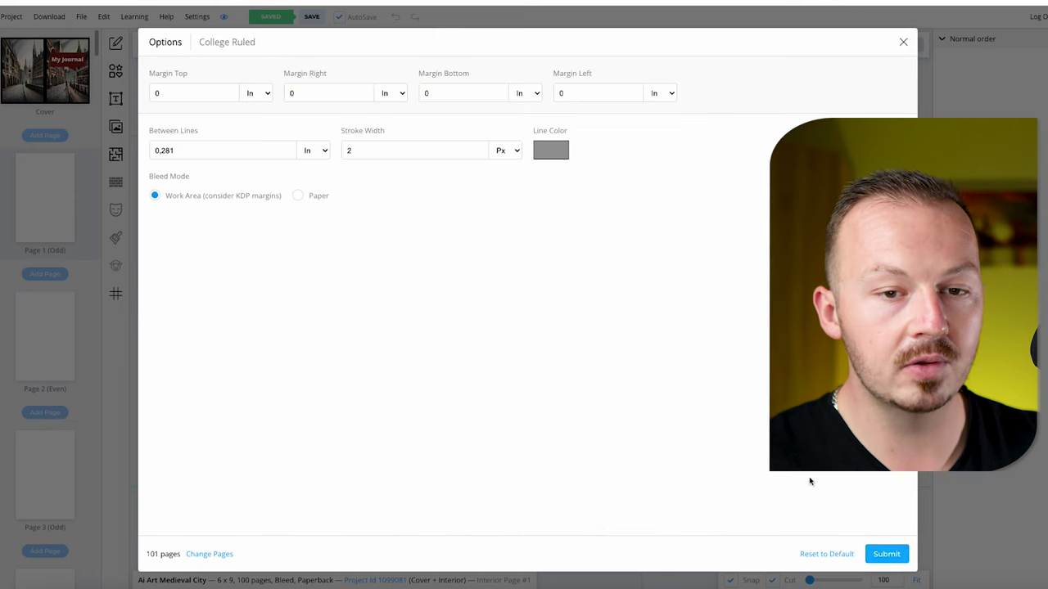
click(886, 554)
click(63, 351)
click(52, 480)
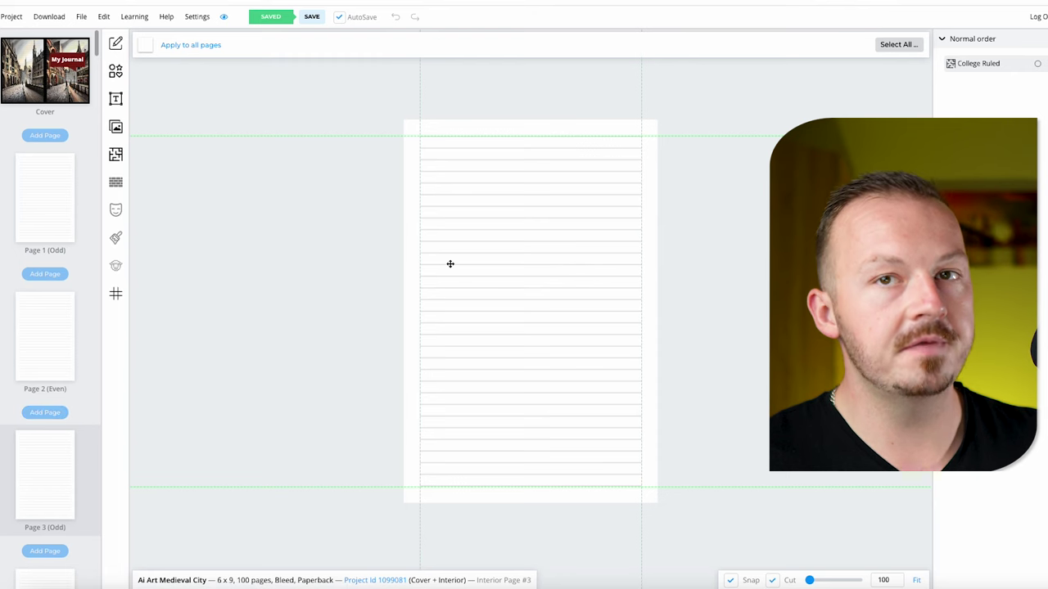
Add a black diamond shape to the upper middle of Page 1 (Odd) and enlarge it to about half the page width.
click(54, 200)
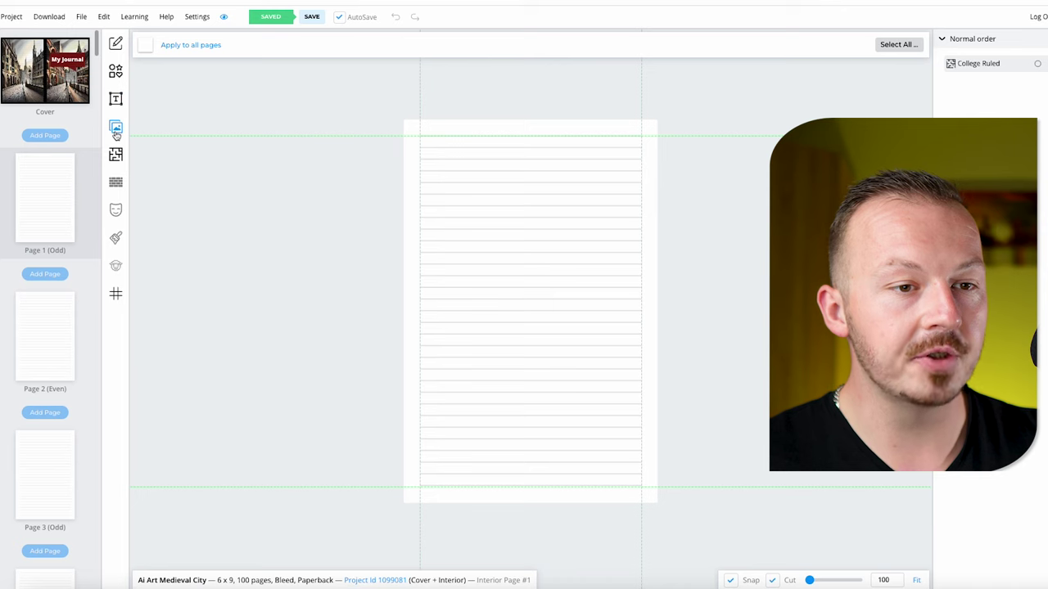
click(115, 71)
scroll(203, 279, down, 3)
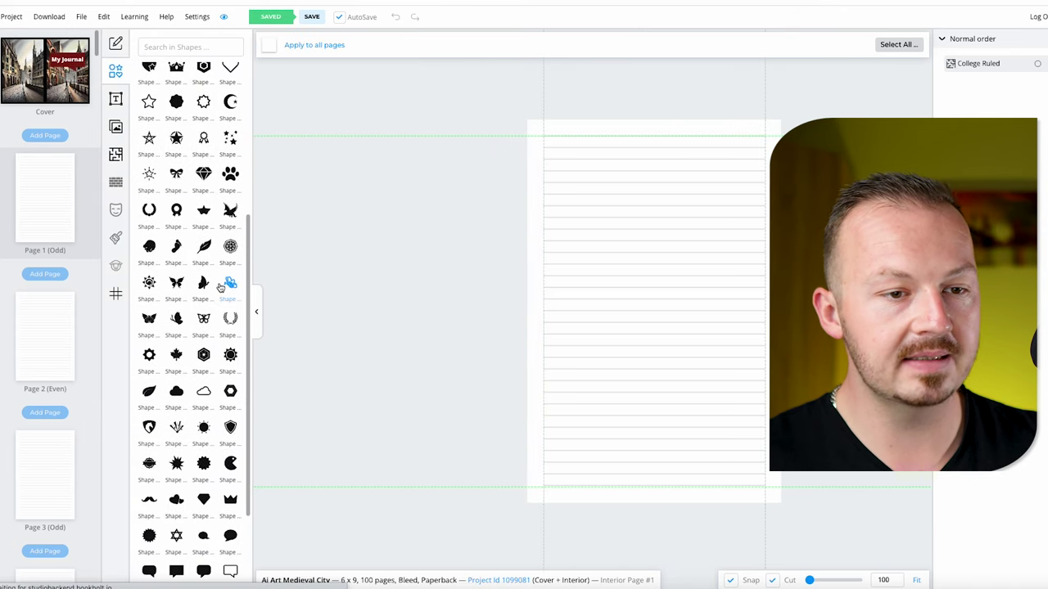
scroll(203, 308, up, 1)
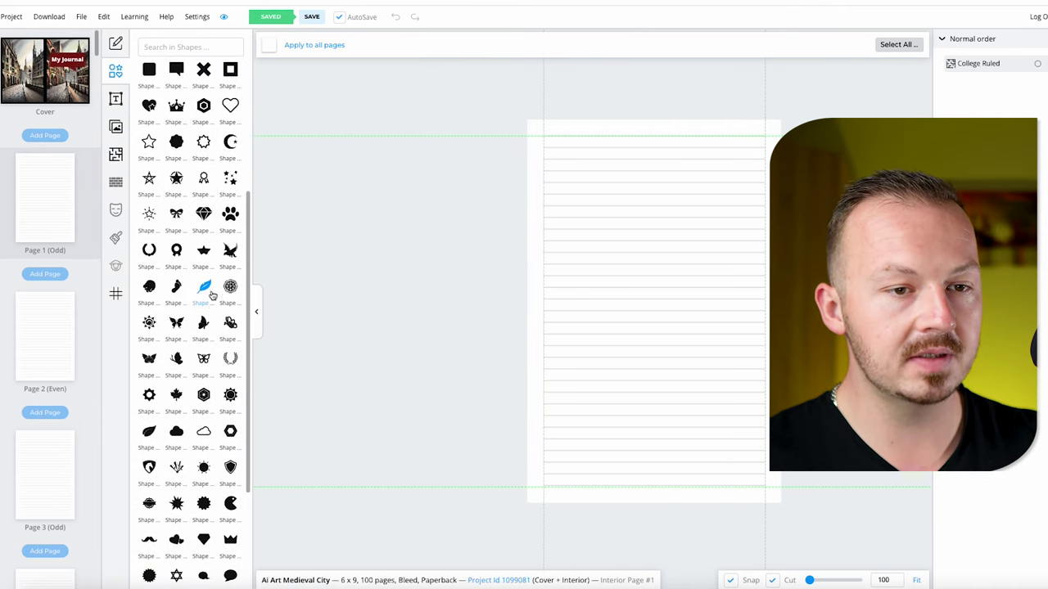
click(204, 212)
drag(665, 315, 666, 302)
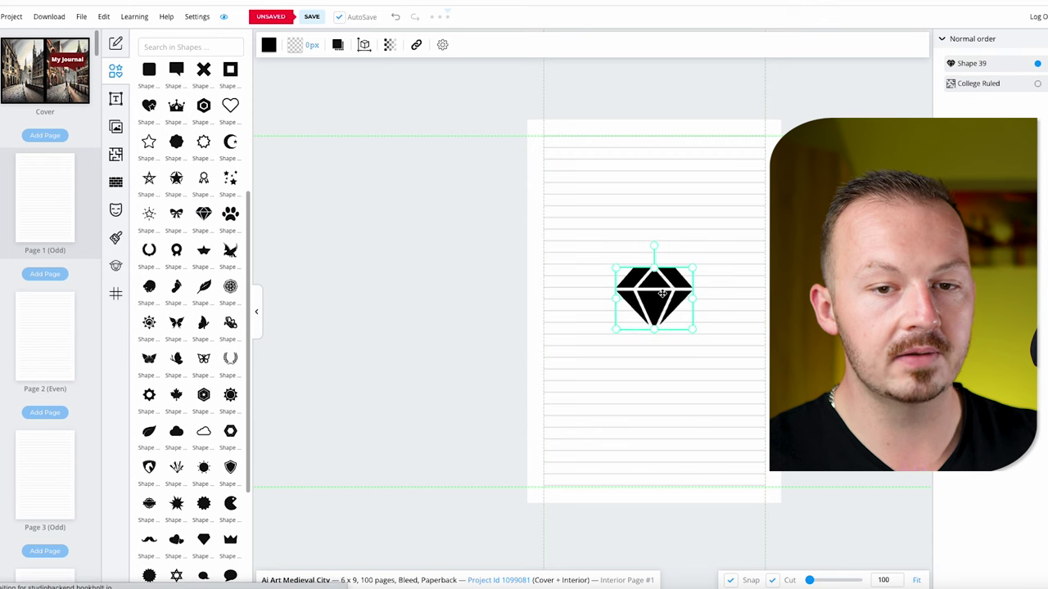
drag(693, 266, 664, 292)
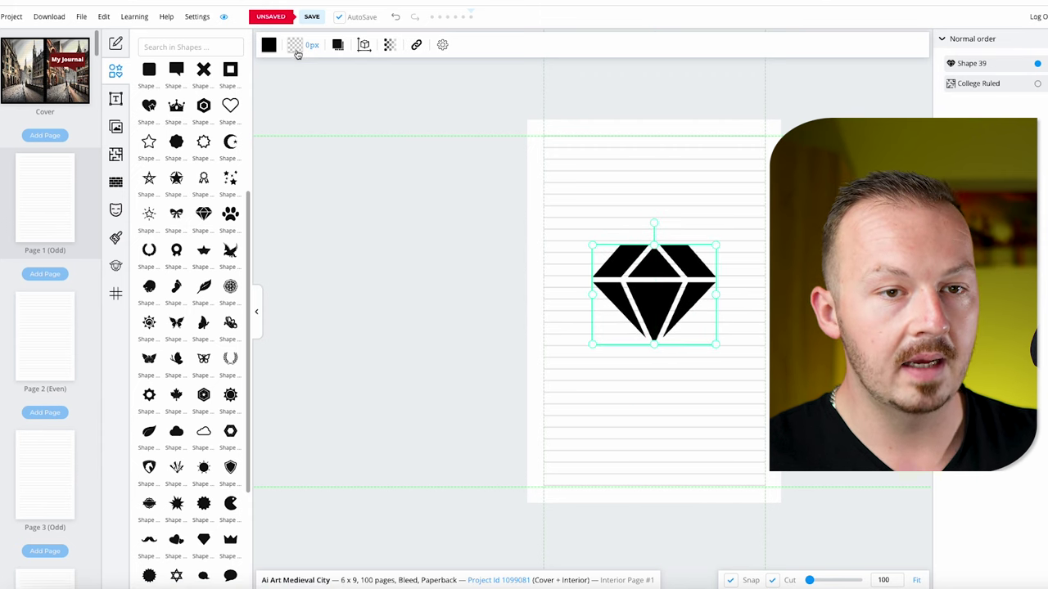
Set the diamond shape's opacity to 28.
click(389, 46)
drag(470, 91, 411, 97)
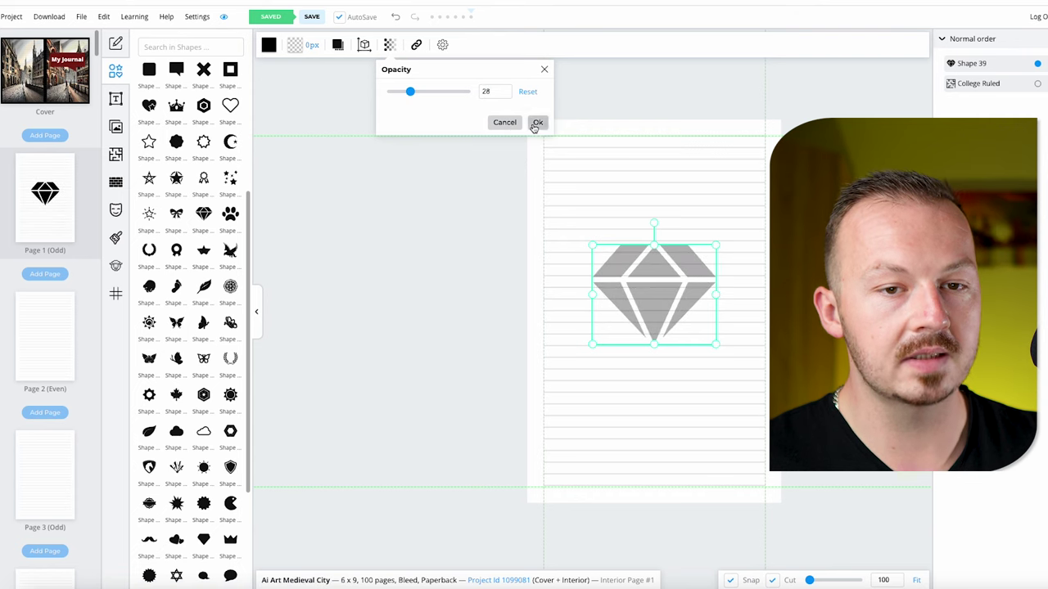
click(537, 122)
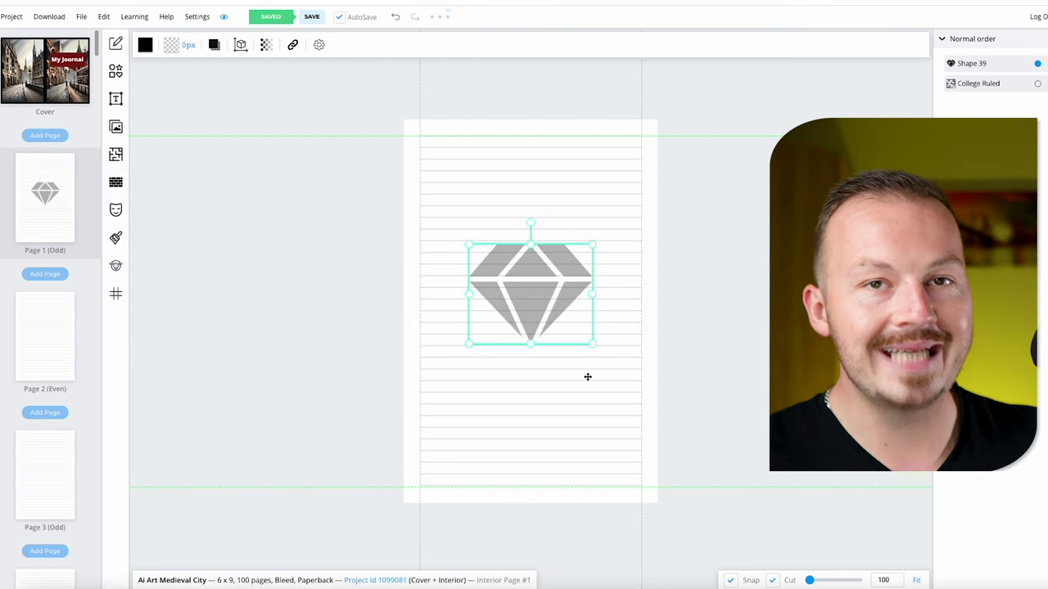
Compare Page 3 (Odd) with the diamond design on Page 1 (Odd), and select the diamond.
click(49, 468)
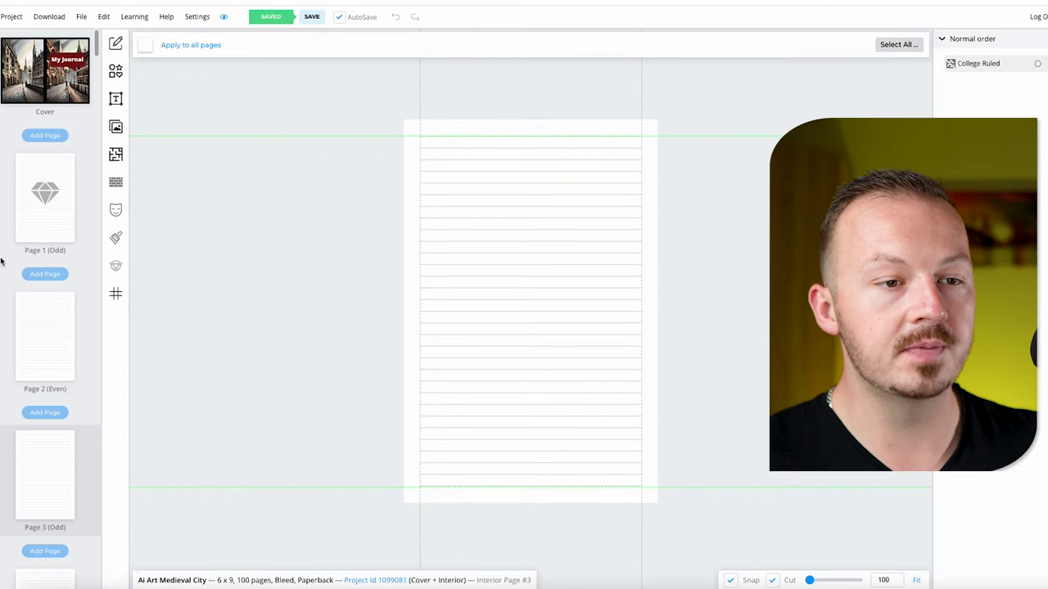
click(45, 200)
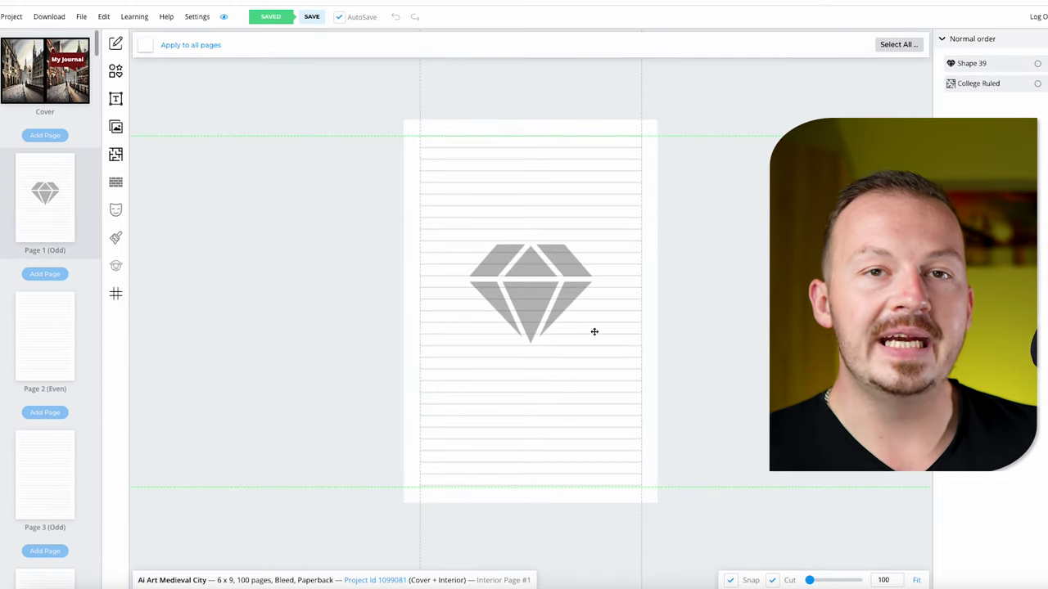
click(507, 291)
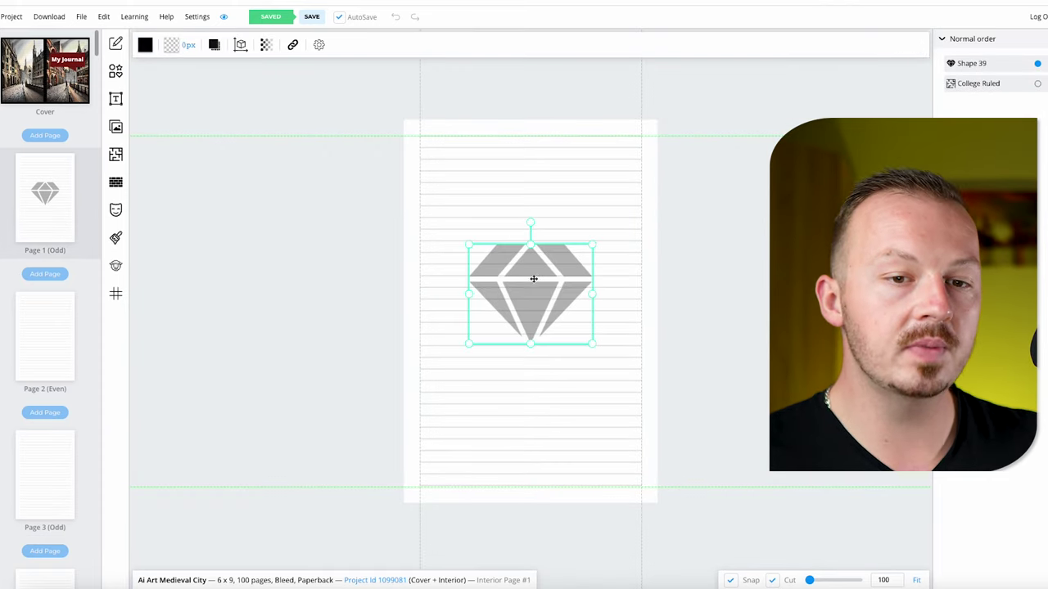
Download the current project in CMYK for printed books.
click(52, 18)
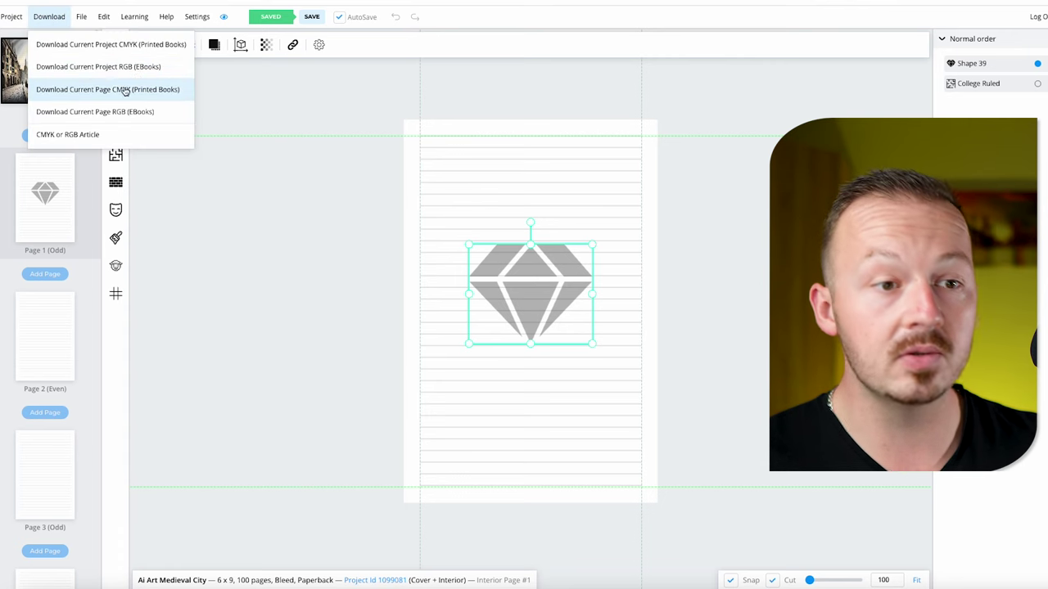
click(119, 46)
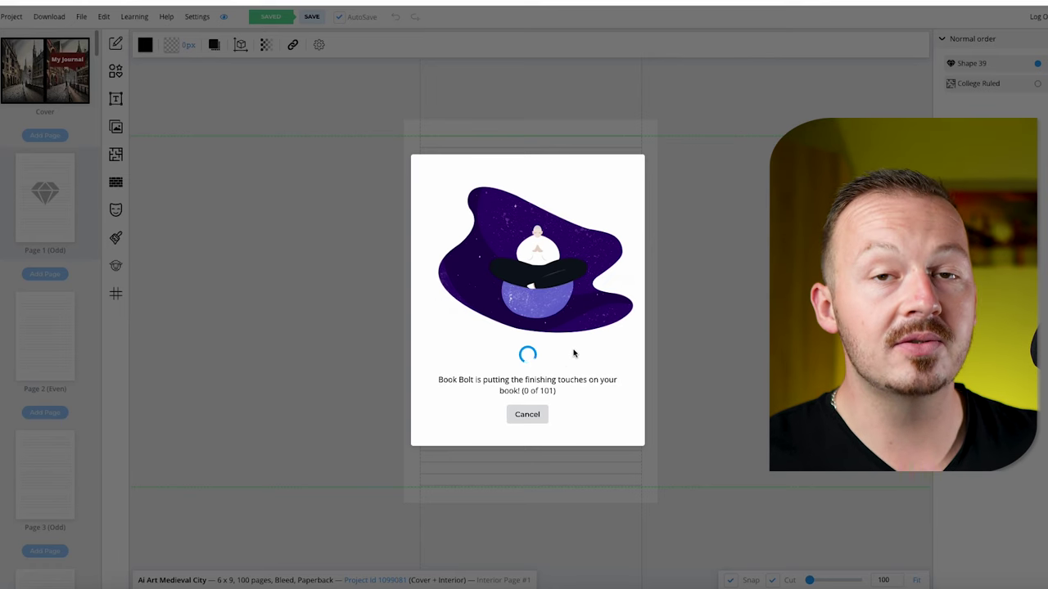